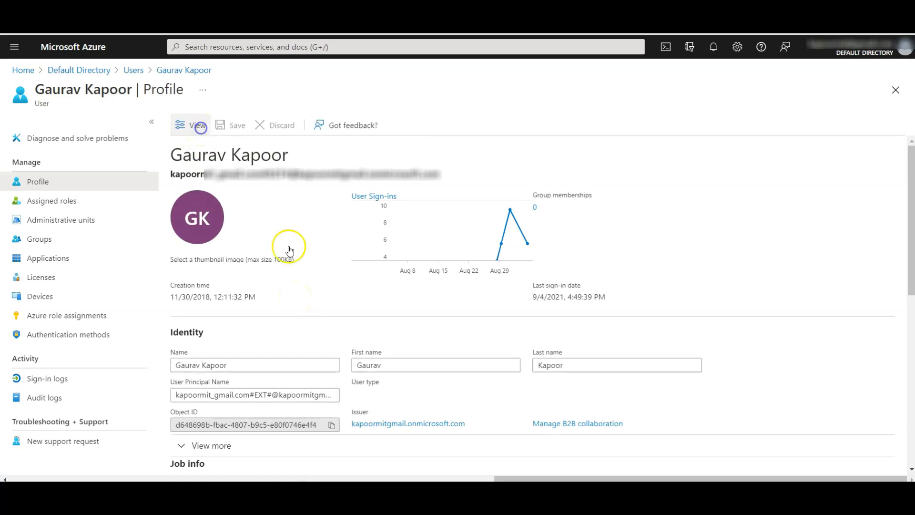
Step: Check the profile's usage location, then return to Default Directory's All users list
{"action": "scroll", "coordinate": [443, 362], "scroll_direction": "down", "scroll_amount": 3}
{"action": "scroll", "coordinate": [443, 366], "scroll_direction": "down", "scroll_amount": 3}
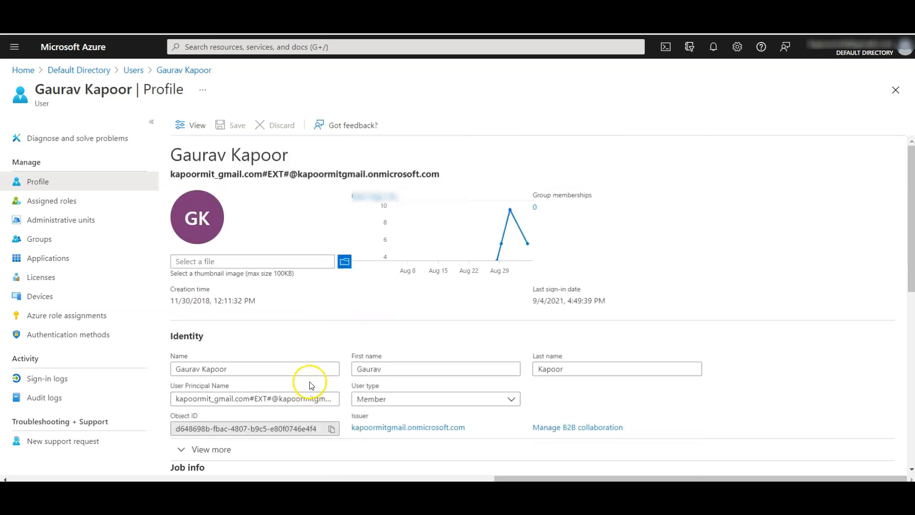
{"action": "scroll", "coordinate": [313, 383], "scroll_direction": "down", "scroll_amount": 4}
{"action": "left_click", "coordinate": [317, 353]}
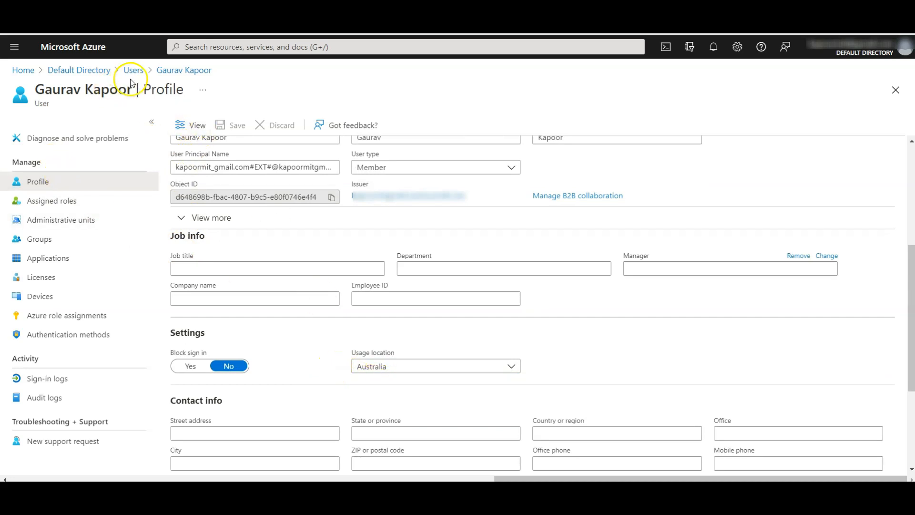
{"action": "left_click", "coordinate": [97, 71]}
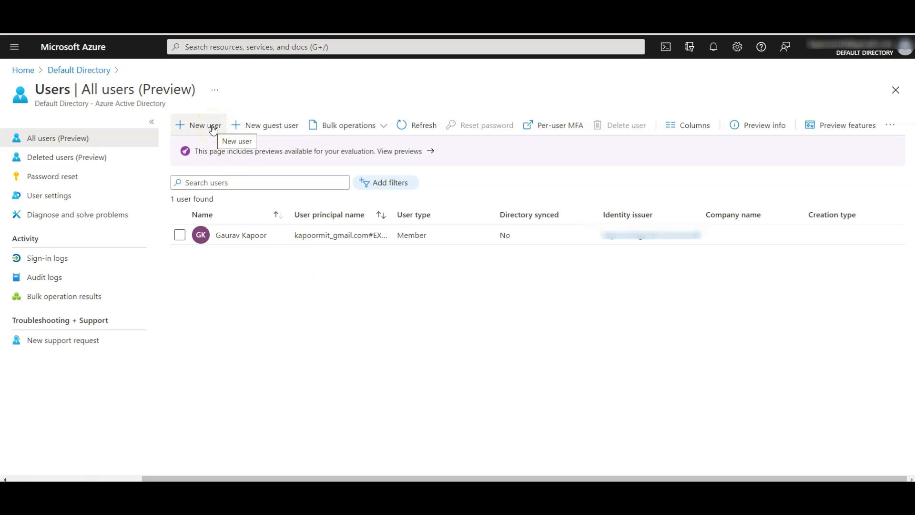
Step: Start new user az104-01a-aaduser1 with its user name and a custom initial password
{"action": "left_click", "coordinate": [213, 129]}
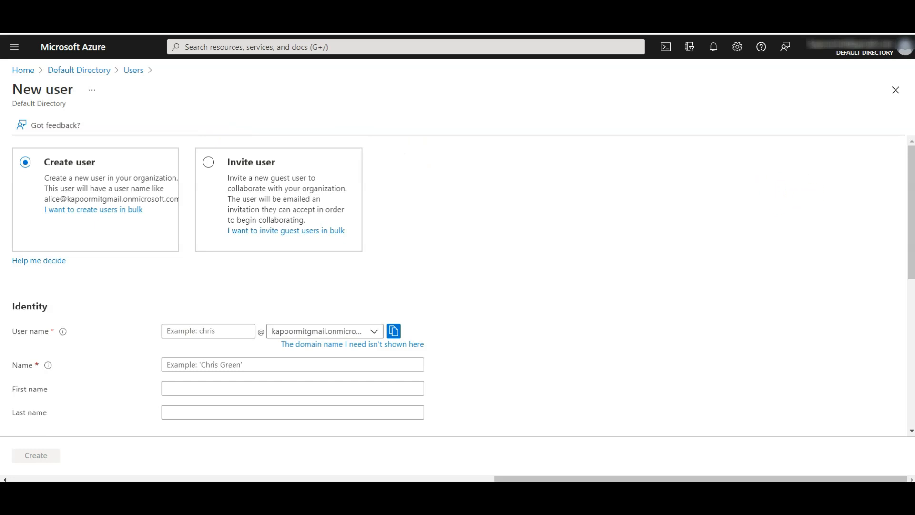
{"action": "scroll", "coordinate": [463, 314], "scroll_direction": "down", "scroll_amount": 2}
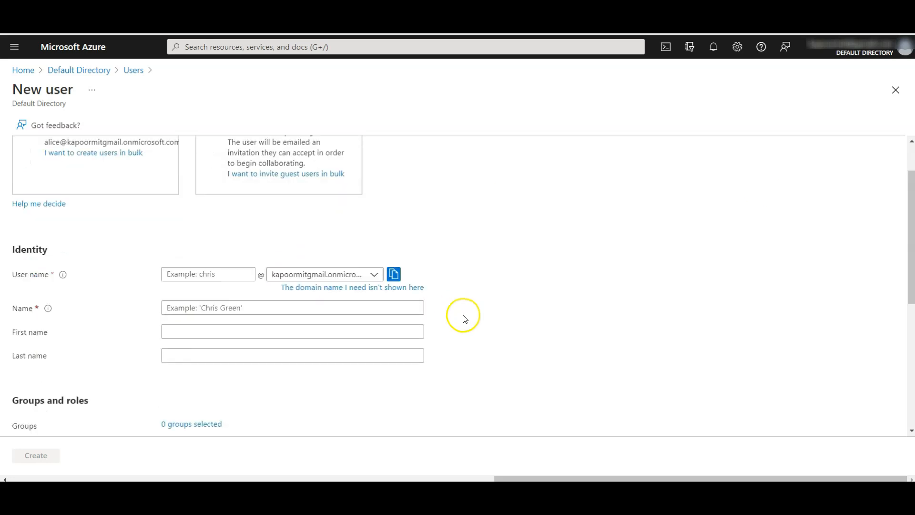
{"action": "left_click", "coordinate": [232, 255]}
{"action": "type", "text": "az104-01a-aaduser1"}
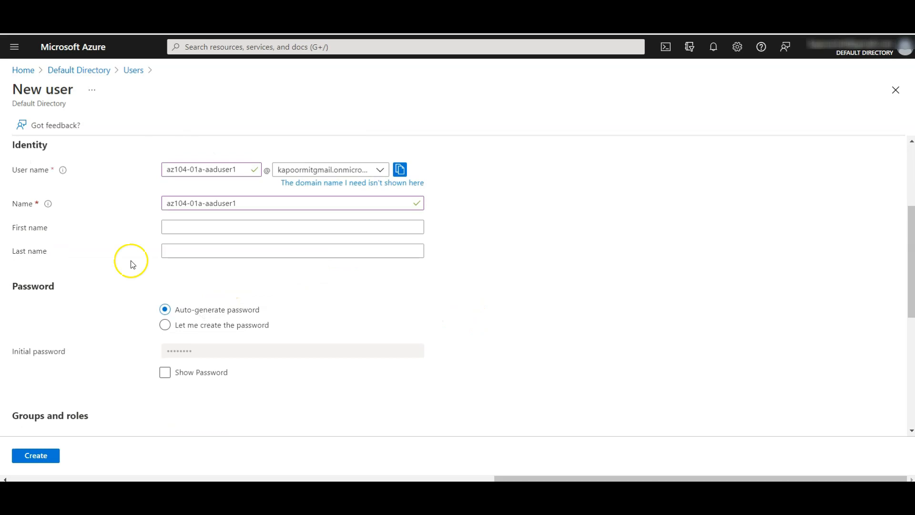
{"action": "left_click", "coordinate": [172, 227]}
{"action": "scroll", "coordinate": [278, 347], "scroll_direction": "down", "scroll_amount": 3}
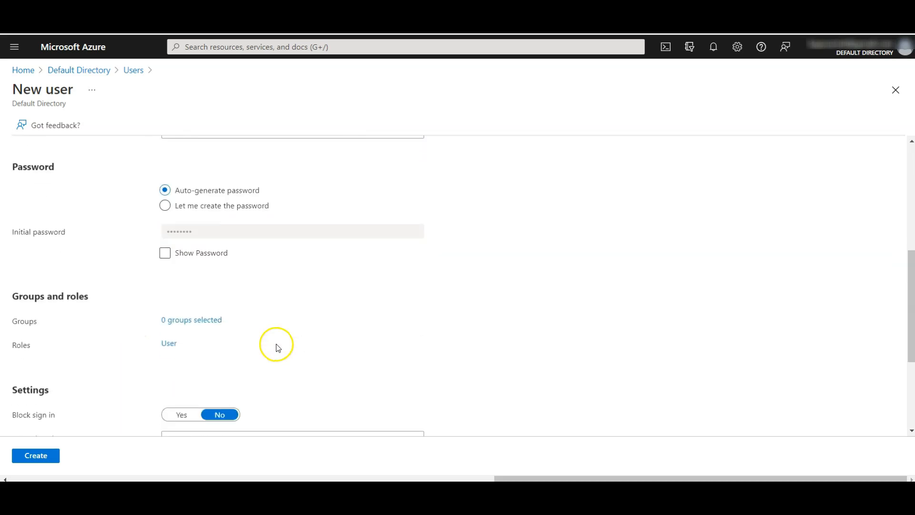
{"action": "left_click", "coordinate": [198, 213]}
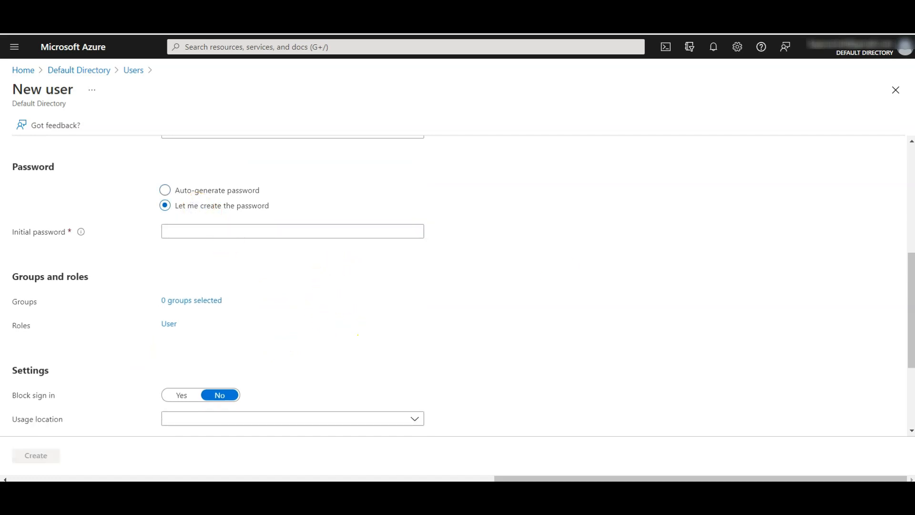
{"action": "left_click", "coordinate": [286, 234]}
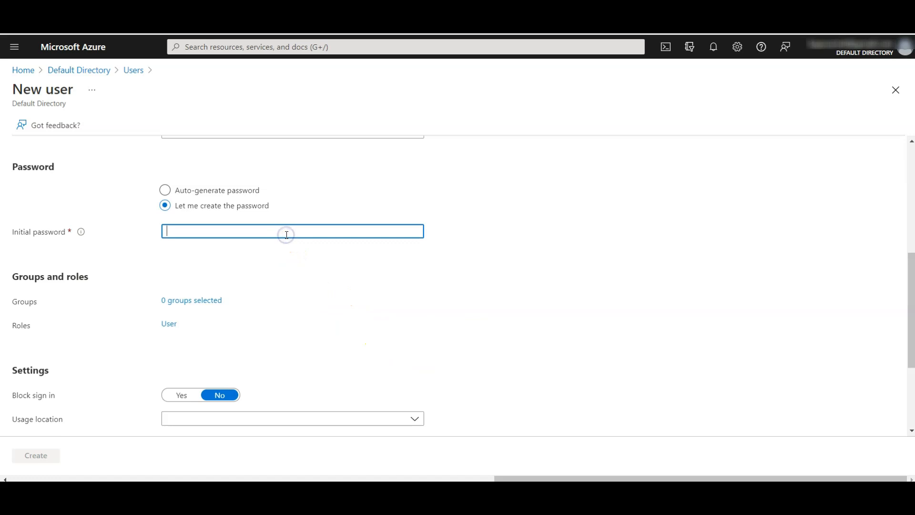
{"action": "key", "text": "ctrl+v"}
Step: Set usage location Australia, job title Cloud Administrator, department IT, and create the user
{"action": "scroll", "coordinate": [269, 312], "scroll_direction": "down", "scroll_amount": 3}
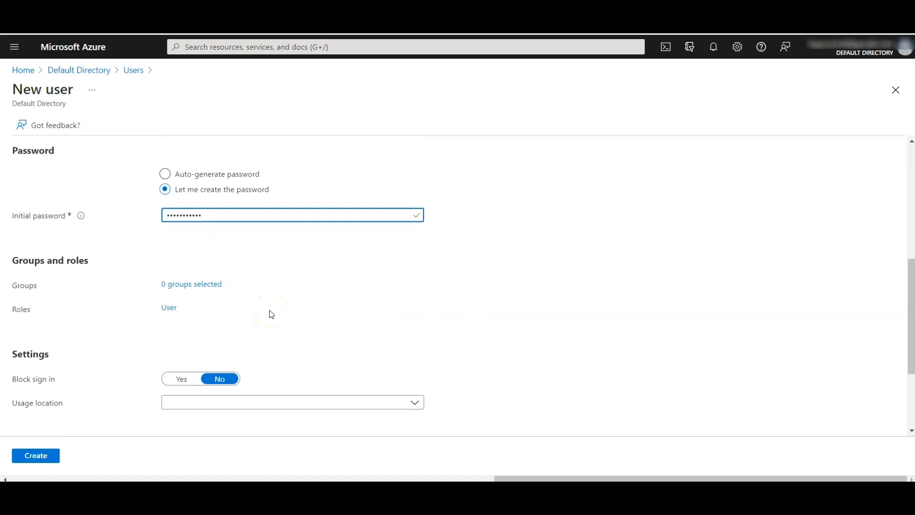
{"action": "left_click", "coordinate": [243, 273]}
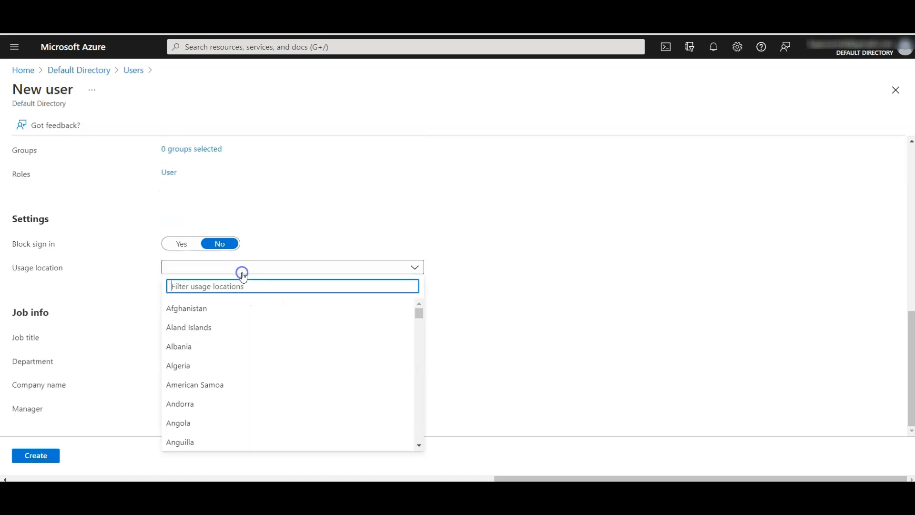
{"action": "type", "text": "aus"}
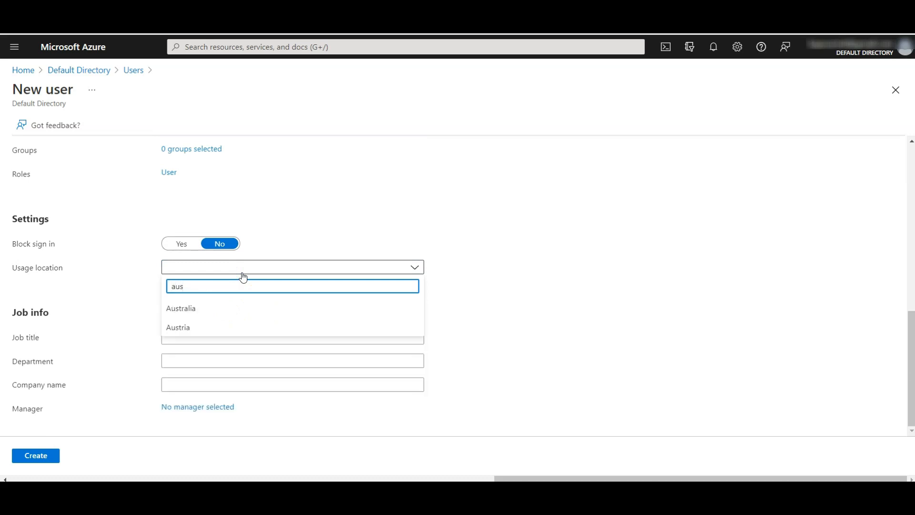
{"action": "left_click", "coordinate": [208, 308]}
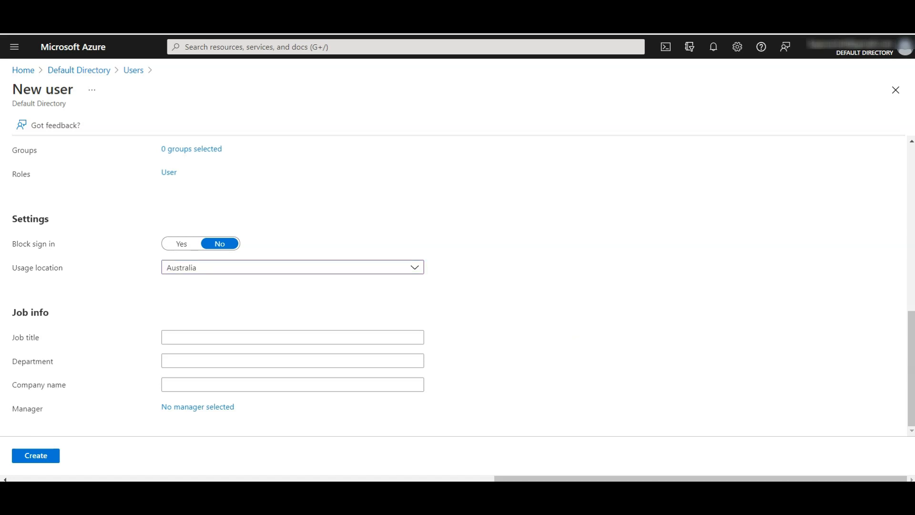
{"action": "left_click", "coordinate": [197, 336]}
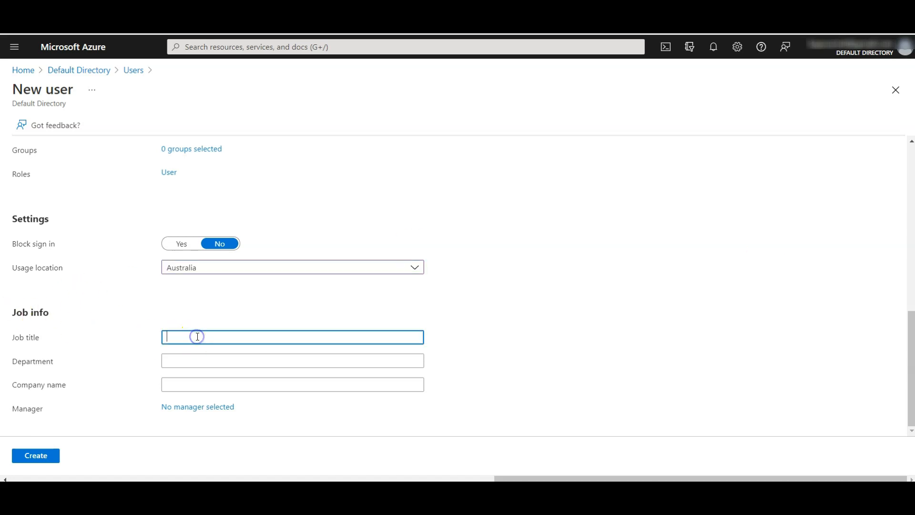
{"action": "type", "text": "Cloud Administrator"}
{"action": "left_click", "coordinate": [183, 359]}
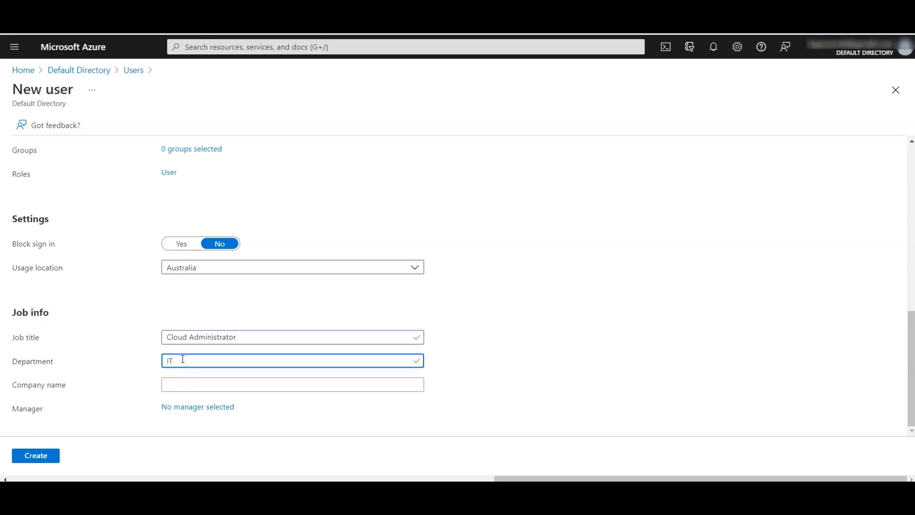
{"action": "left_click", "coordinate": [36, 456]}
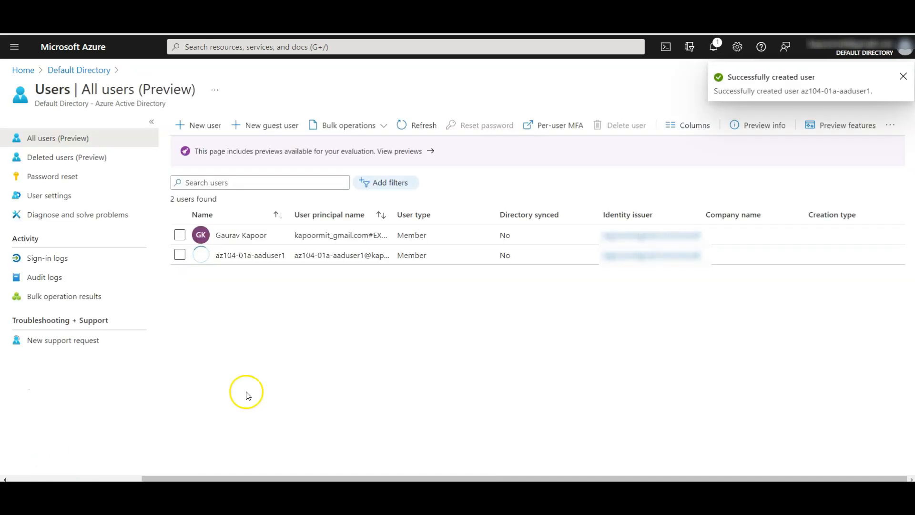
Step: Assign the User administrator role to az104-01a-aaduser1 and refresh its assigned roles list
{"action": "left_click", "coordinate": [248, 260]}
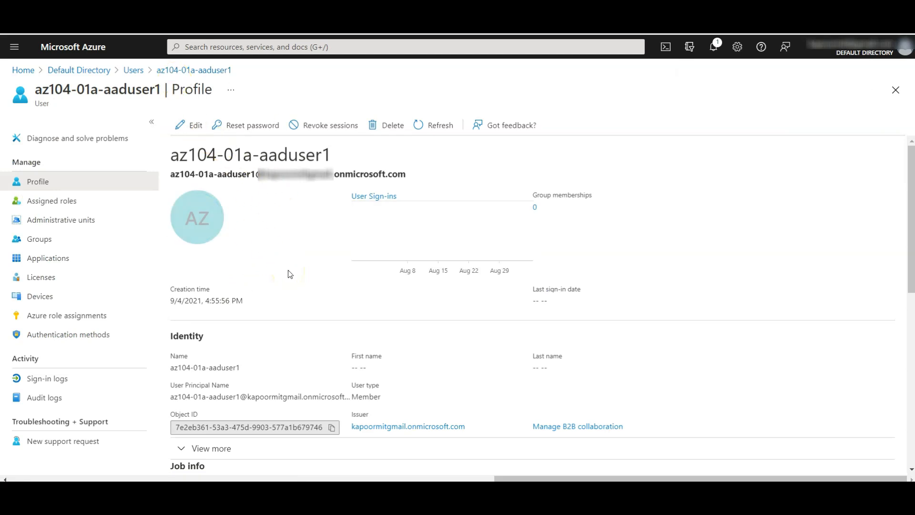
{"action": "left_click", "coordinate": [64, 207]}
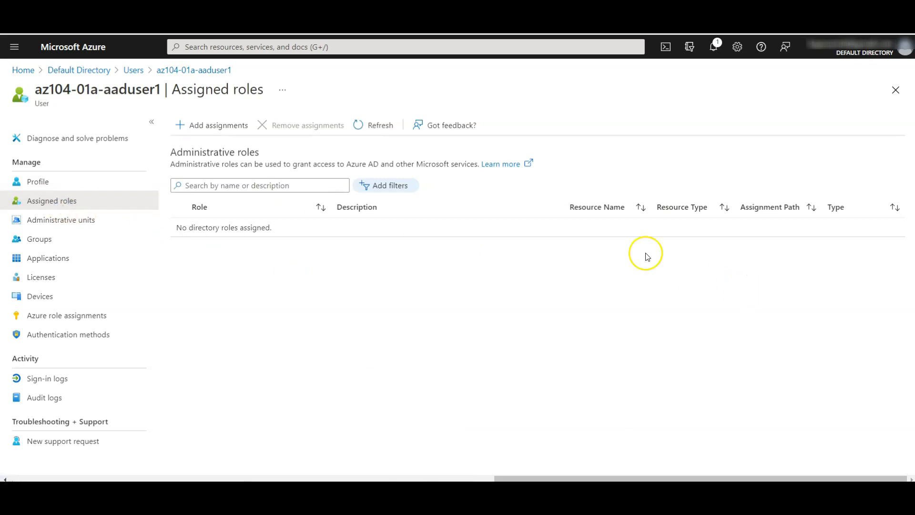
{"action": "left_click", "coordinate": [217, 125]}
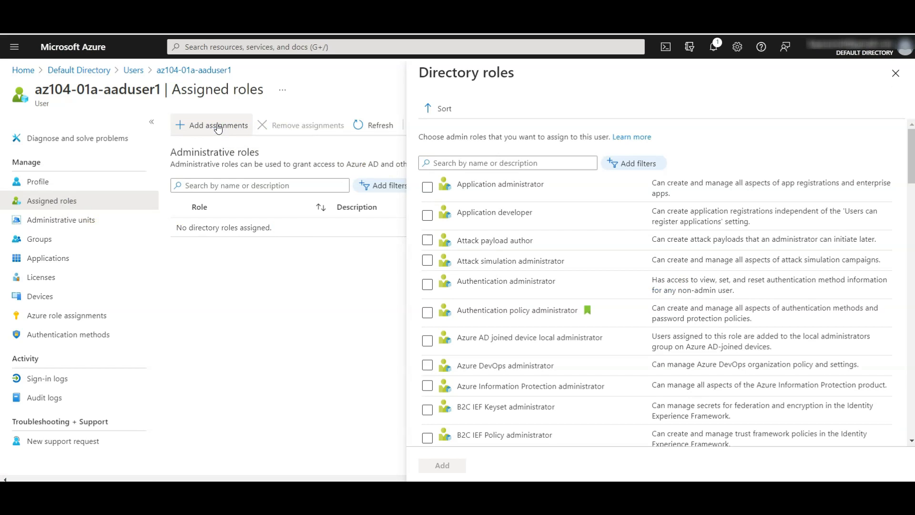
{"action": "left_click", "coordinate": [506, 162]}
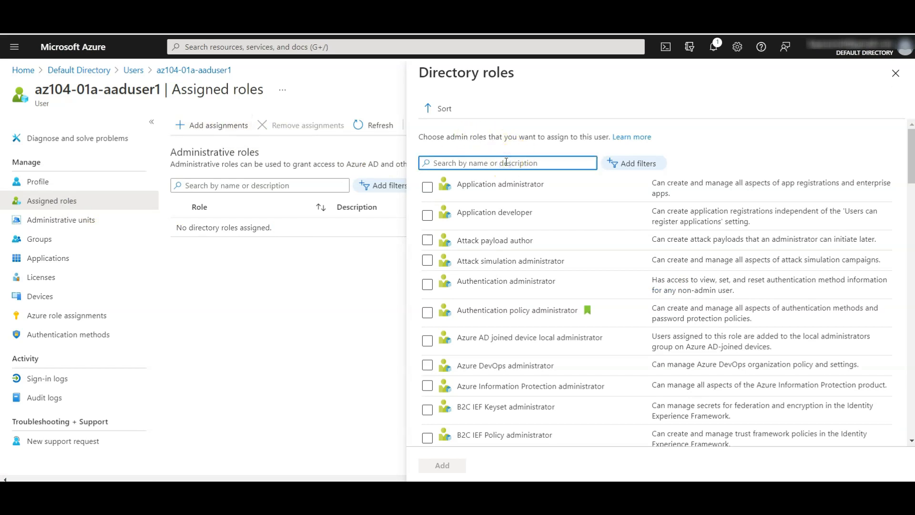
{"action": "type", "text": "user"}
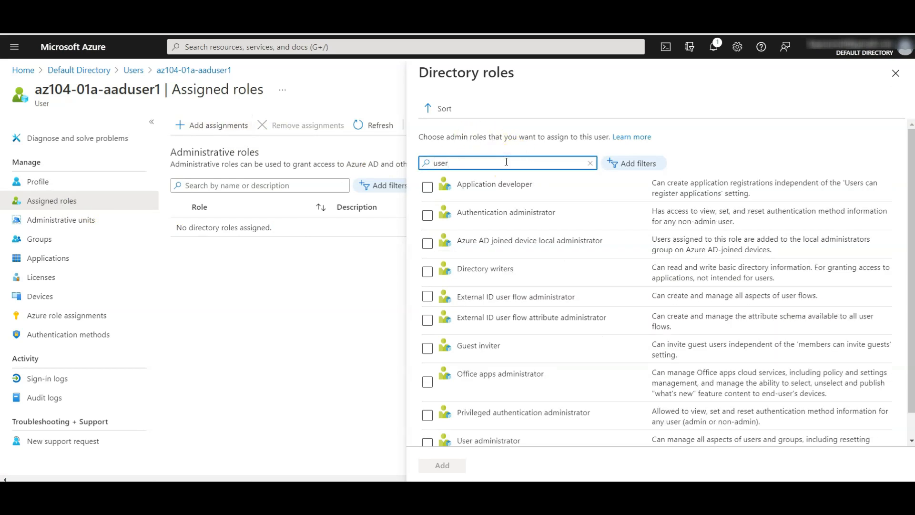
{"action": "type", "text": " ad"}
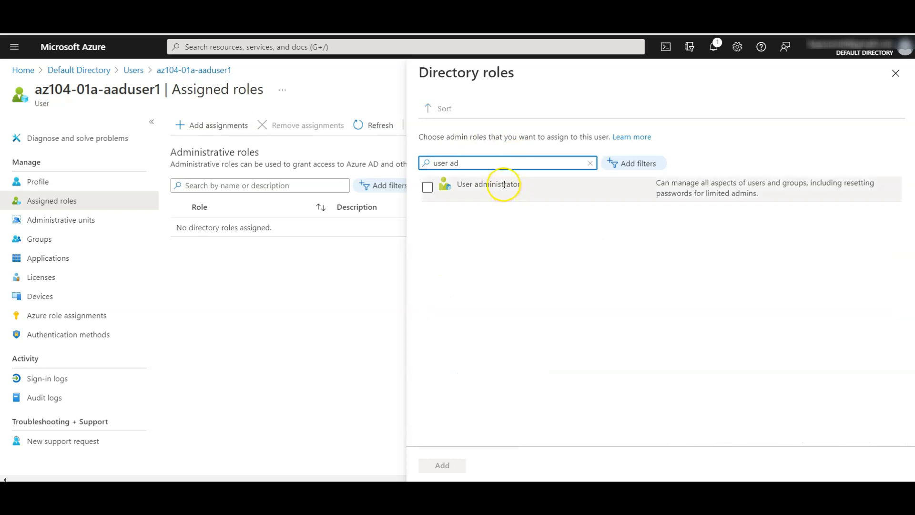
{"action": "left_click", "coordinate": [427, 186]}
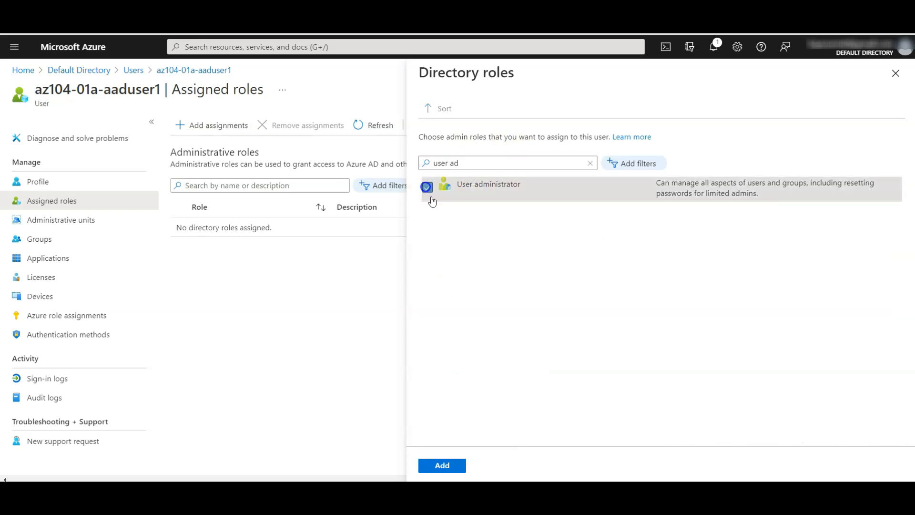
{"action": "left_click", "coordinate": [439, 469]}
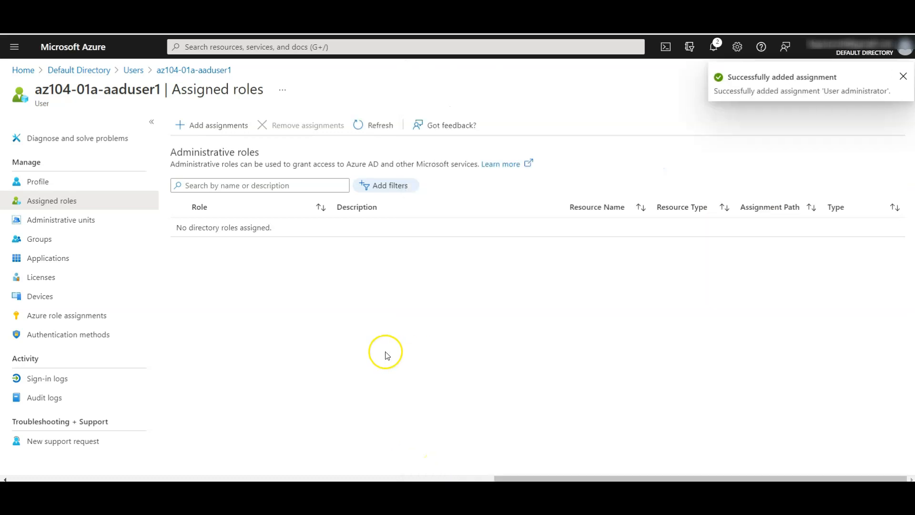
{"action": "left_click", "coordinate": [372, 126]}
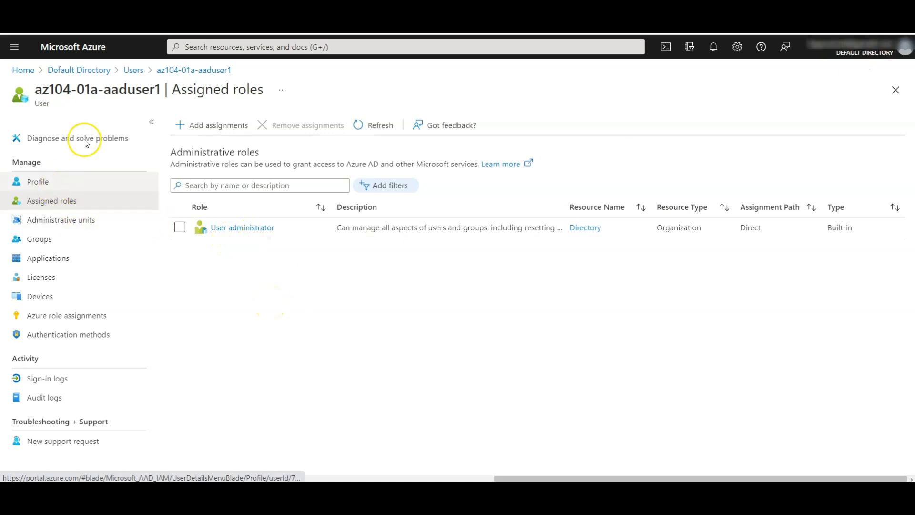
Step: Copy az104-01a-aaduser1's sign-in name from its profile and open a Chrome incognito window
{"action": "left_click", "coordinate": [167, 70]}
{"action": "left_click", "coordinate": [131, 70]}
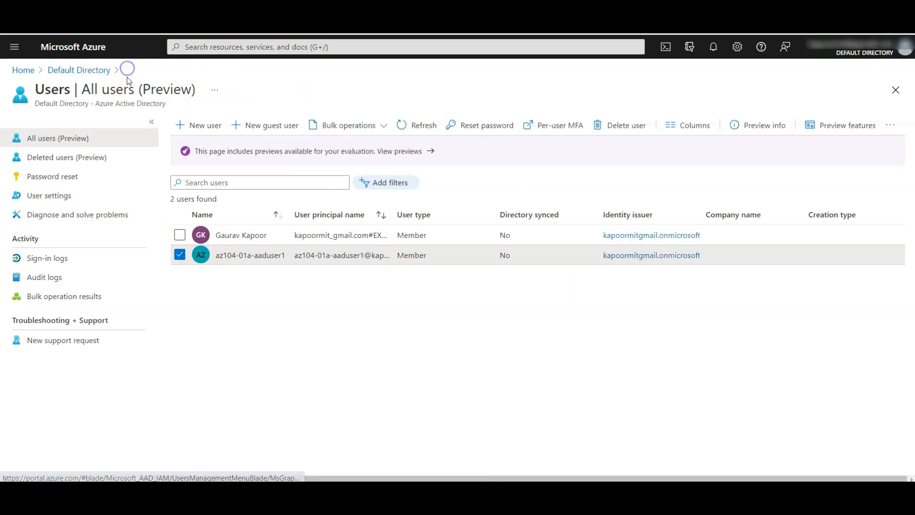
{"action": "left_click", "coordinate": [234, 259]}
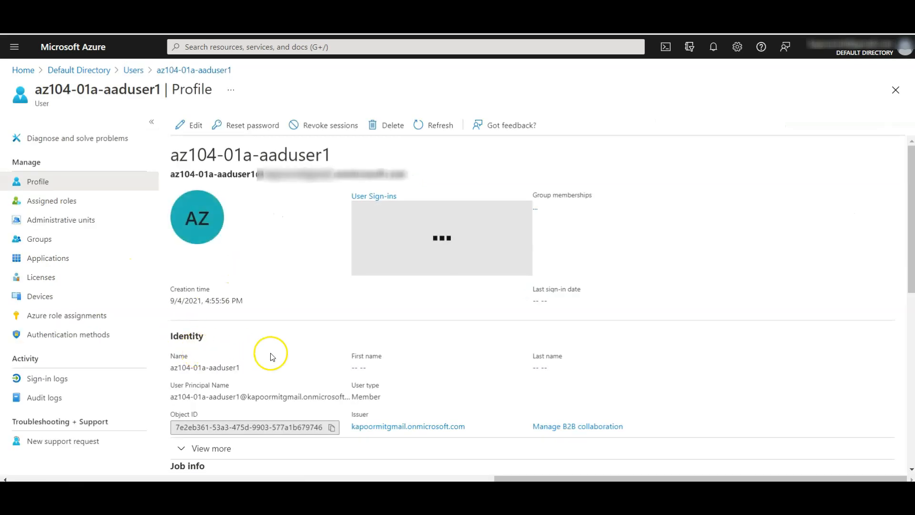
{"action": "scroll", "coordinate": [271, 351], "scroll_direction": "down", "scroll_amount": 3}
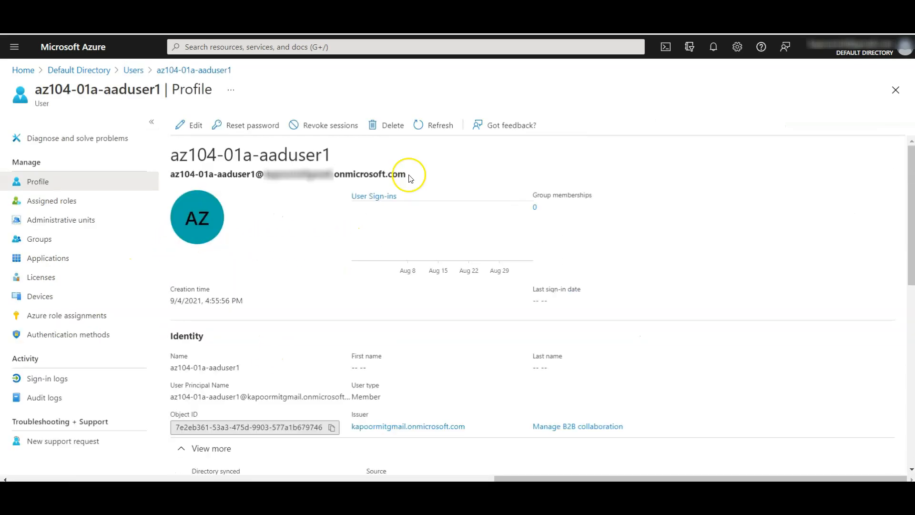
{"action": "left_click_drag", "start_coordinate": [406, 177], "coordinate": [180, 174]}
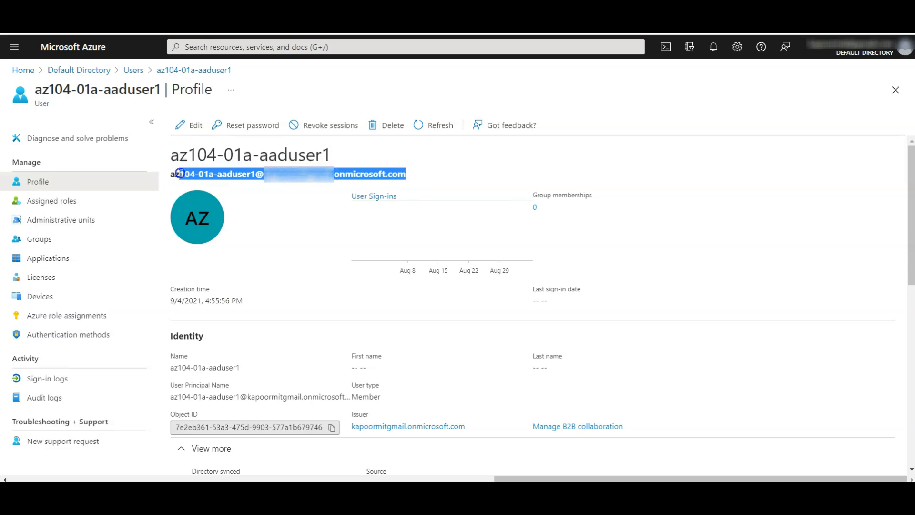
{"action": "right_click", "coordinate": [203, 178]}
{"action": "left_click", "coordinate": [210, 183]}
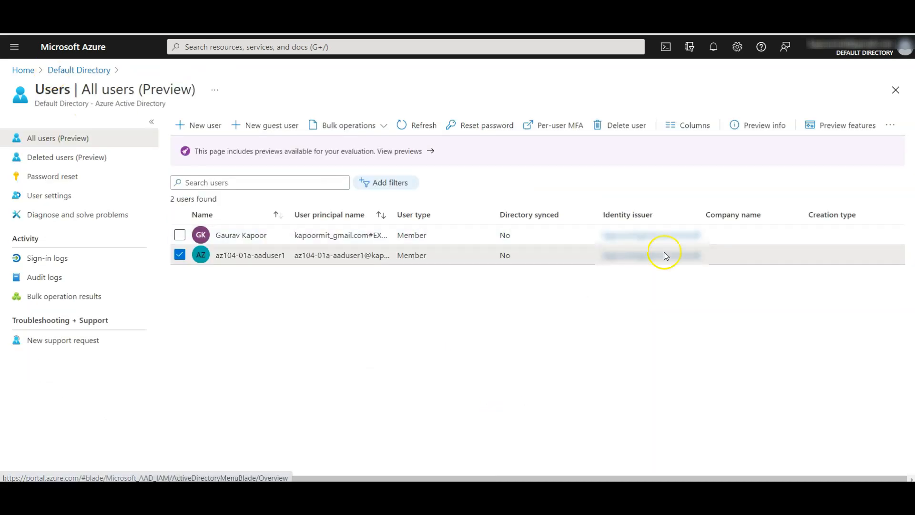
{"action": "left_click", "coordinate": [905, 25]}
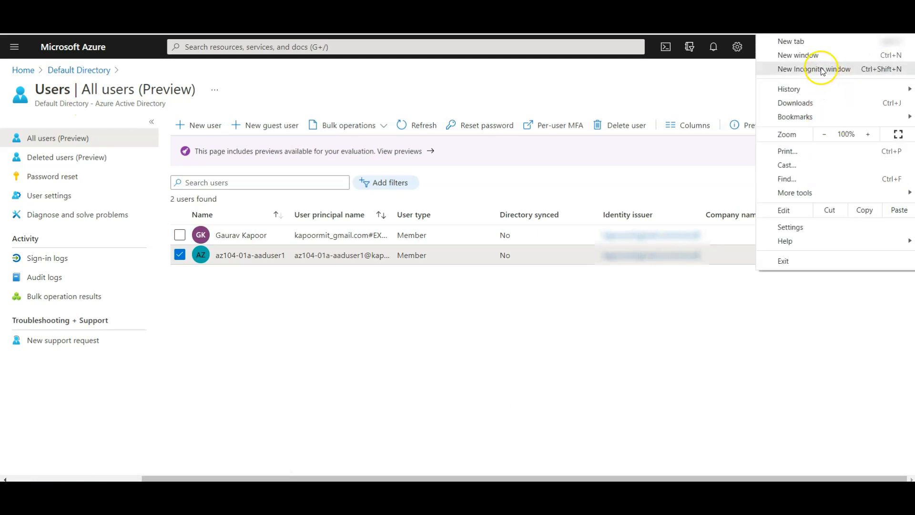
{"action": "left_click", "coordinate": [821, 70]}
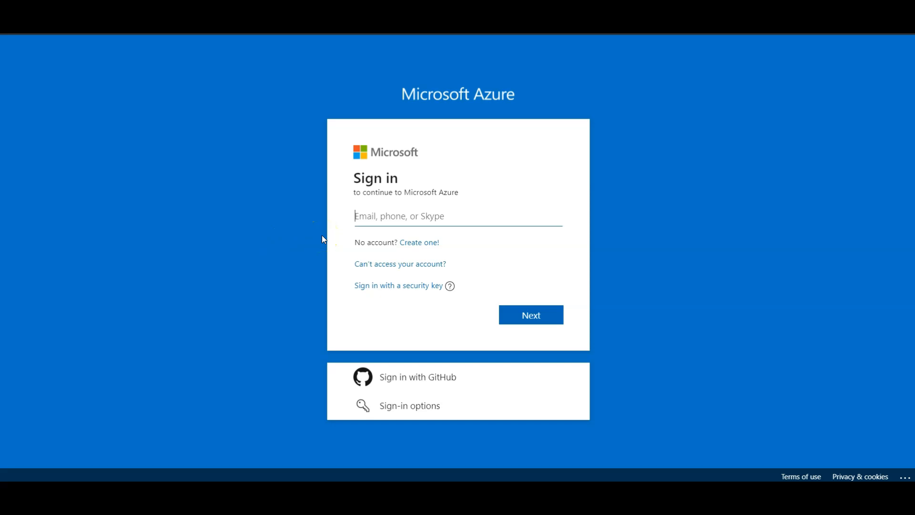
Step: Sign in as the lab user, reach Azure Active Directory's Users list, and start a new user
{"action": "key", "text": "ctrl+v"}
{"action": "left_click", "coordinate": [522, 313]}
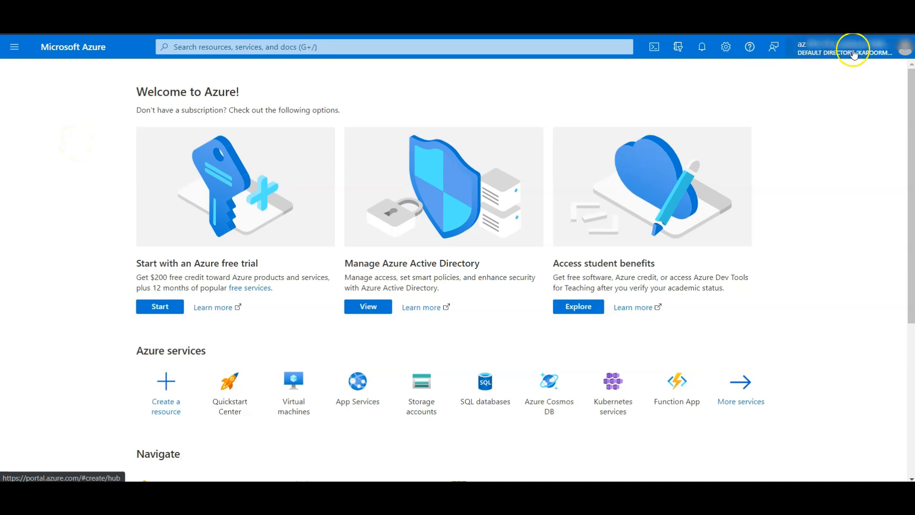
{"action": "left_click", "coordinate": [9, 43]}
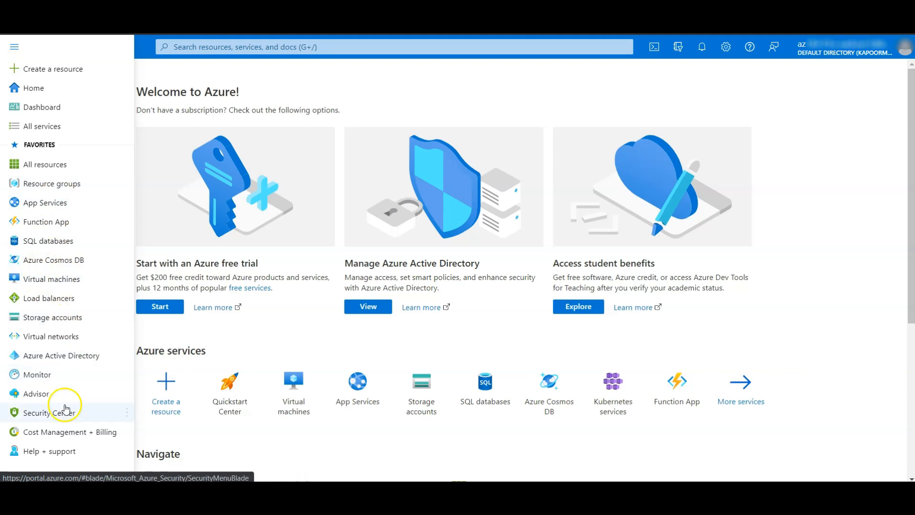
{"action": "left_click", "coordinate": [69, 356]}
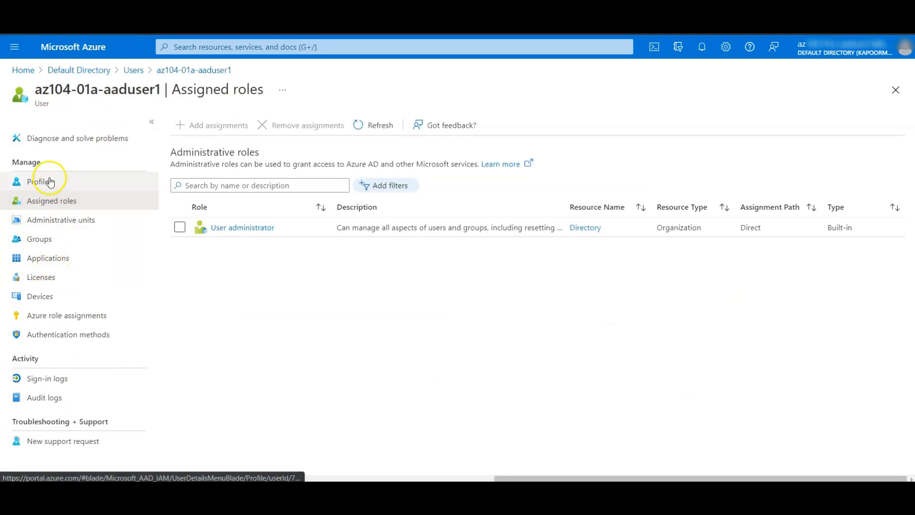
{"action": "left_click", "coordinate": [134, 71]}
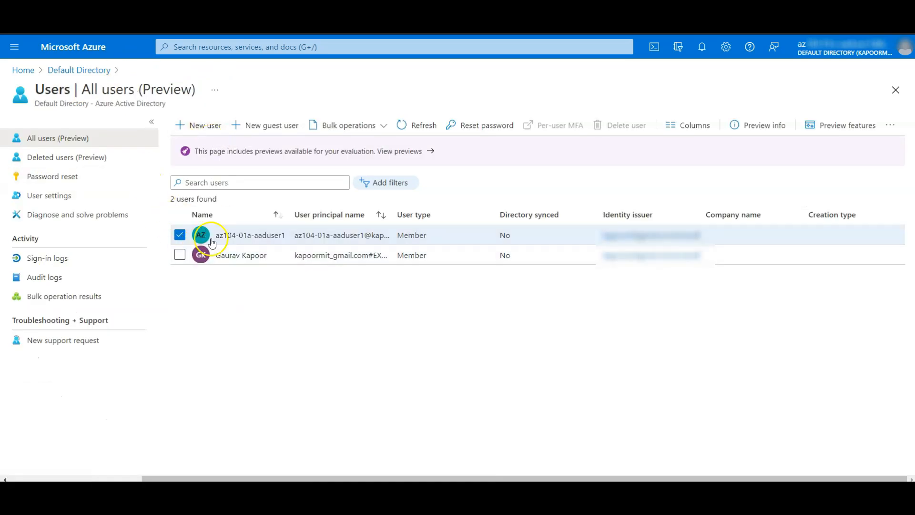
{"action": "left_click", "coordinate": [200, 124]}
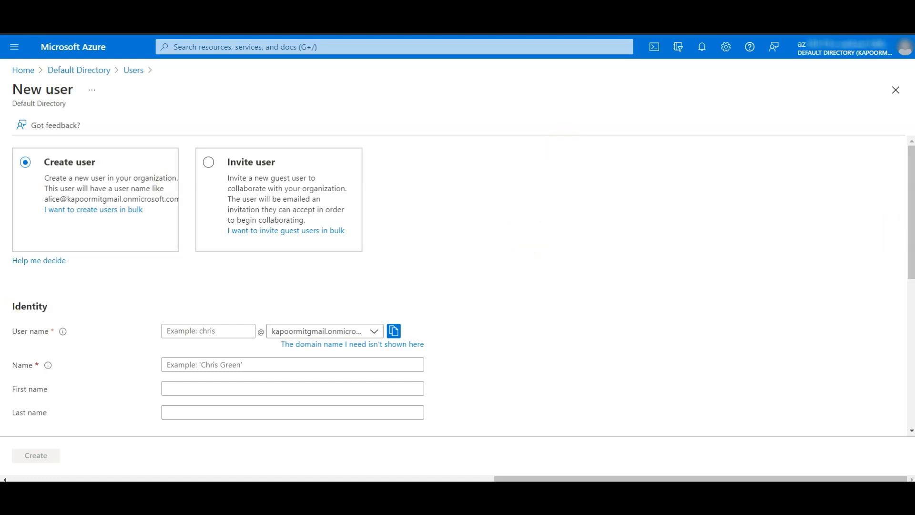
Step: Enter az104-01a-aaduser2 as name and user name, with a custom initial password
{"action": "left_click", "coordinate": [195, 363]}
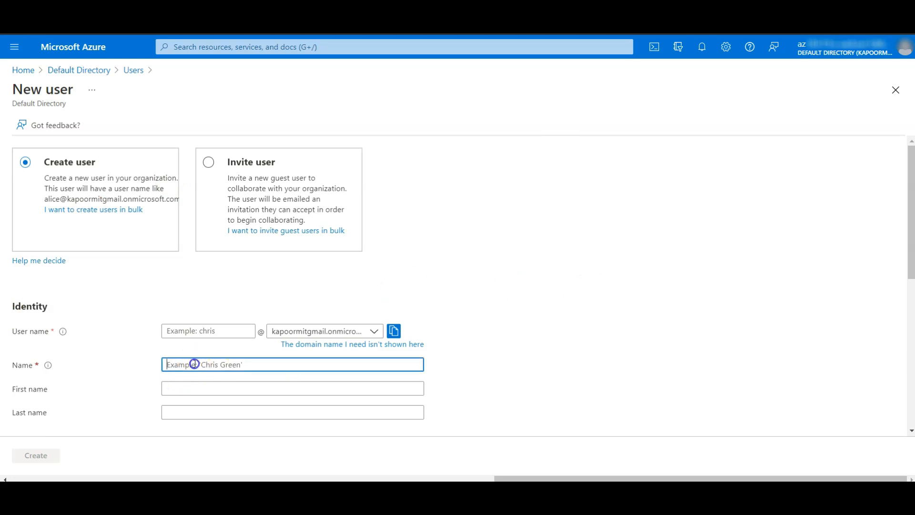
{"action": "key", "text": "ctrl+v"}
{"action": "left_click", "coordinate": [188, 330]}
{"action": "key", "text": "ctrl+v"}
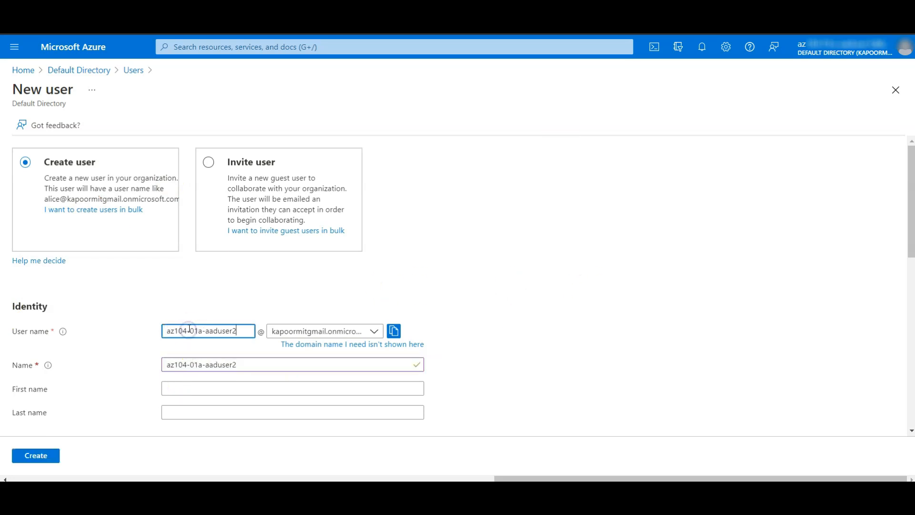
{"action": "scroll", "coordinate": [157, 331], "scroll_direction": "down", "scroll_amount": 3}
{"action": "scroll", "coordinate": [133, 300], "scroll_direction": "down", "scroll_amount": 2}
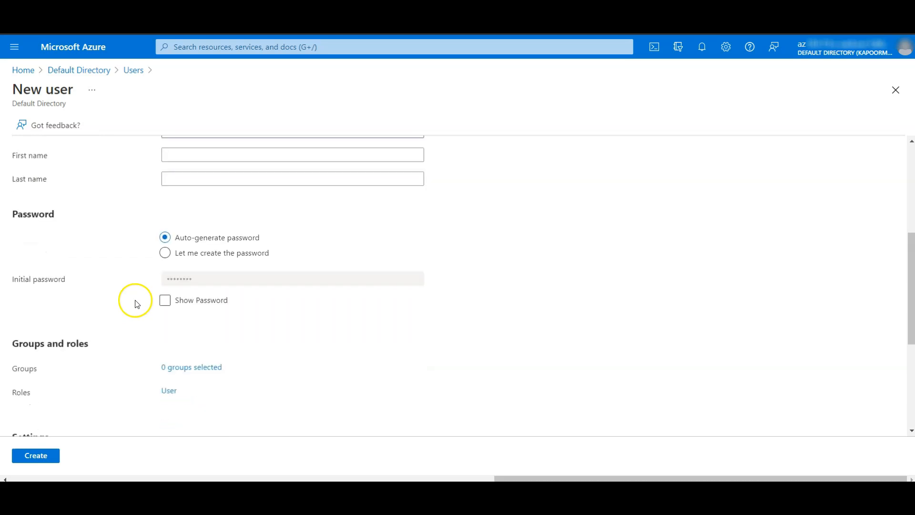
{"action": "left_click", "coordinate": [208, 255]}
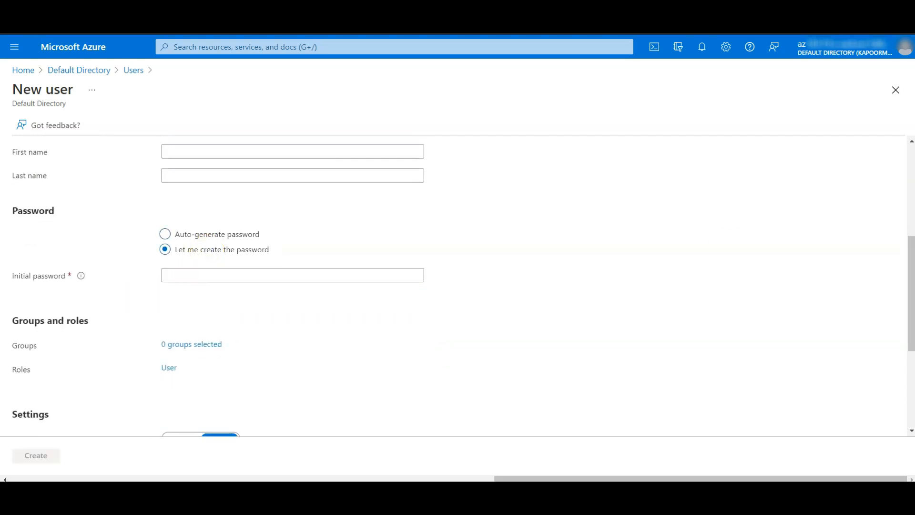
{"action": "left_click", "coordinate": [235, 278]}
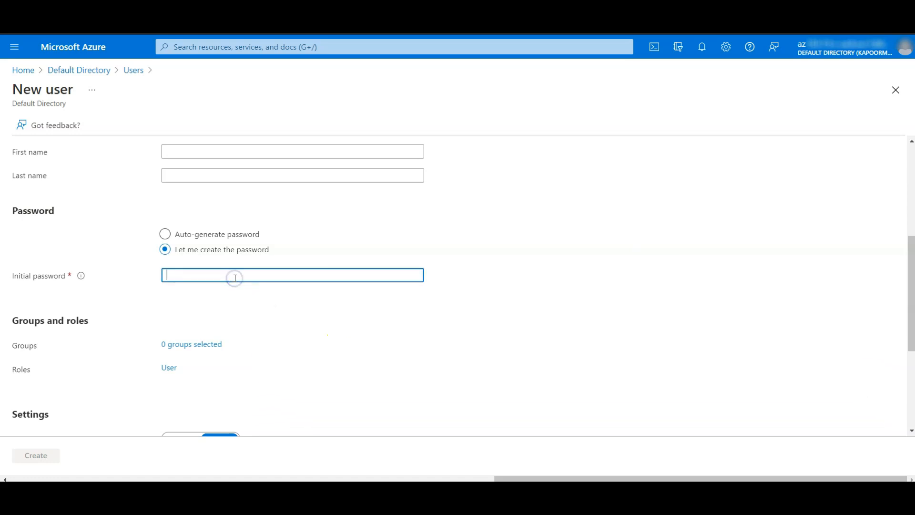
{"action": "key", "text": "ctrl+v"}
Step: Set usage location Australia, job title System Administrator, department IT, and create the user
{"action": "scroll", "coordinate": [259, 304], "scroll_direction": "down", "scroll_amount": 3}
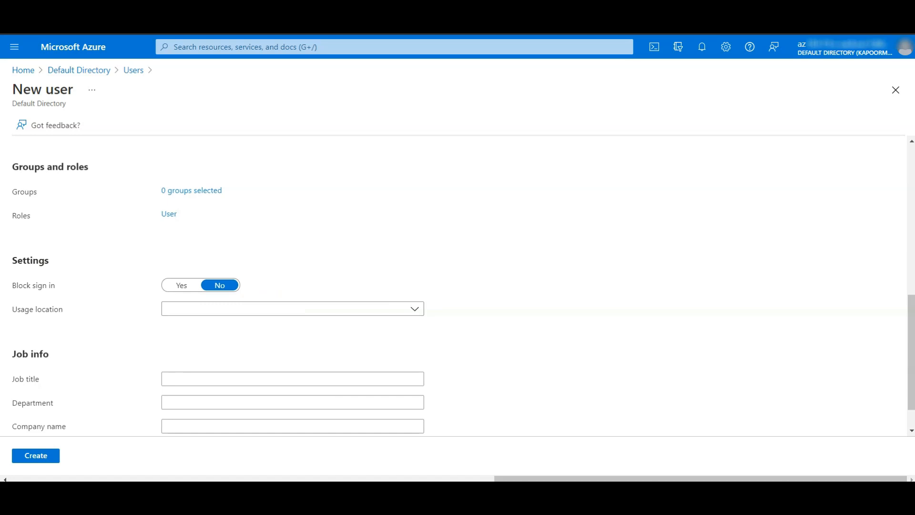
{"action": "left_click", "coordinate": [200, 311]}
{"action": "type", "text": "aus"}
{"action": "left_click", "coordinate": [187, 248]}
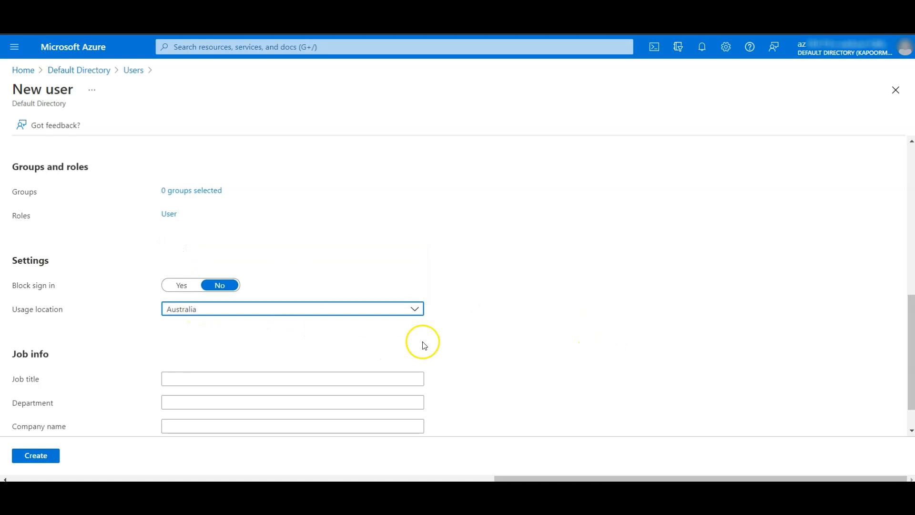
{"action": "scroll", "coordinate": [423, 343], "scroll_direction": "down", "scroll_amount": 1}
{"action": "left_click", "coordinate": [367, 333]}
{"action": "key", "text": "ctrl+v"}
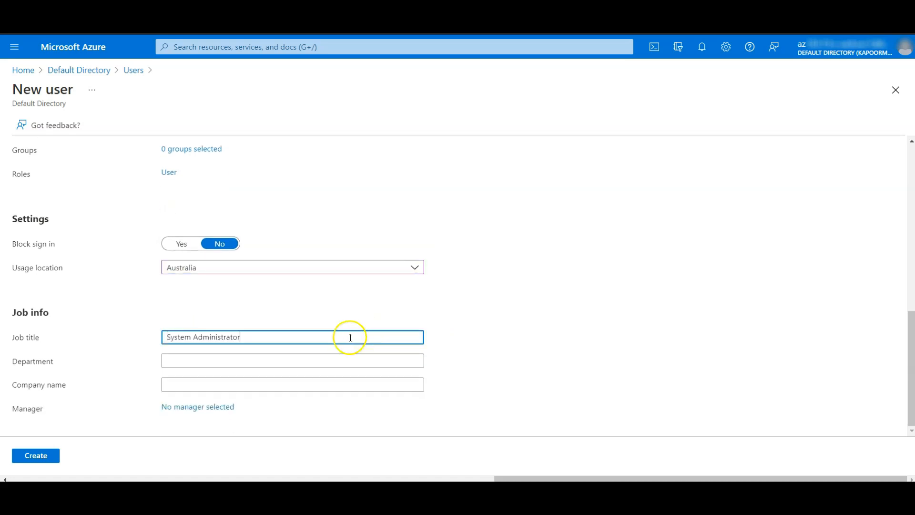
{"action": "left_click", "coordinate": [255, 363]}
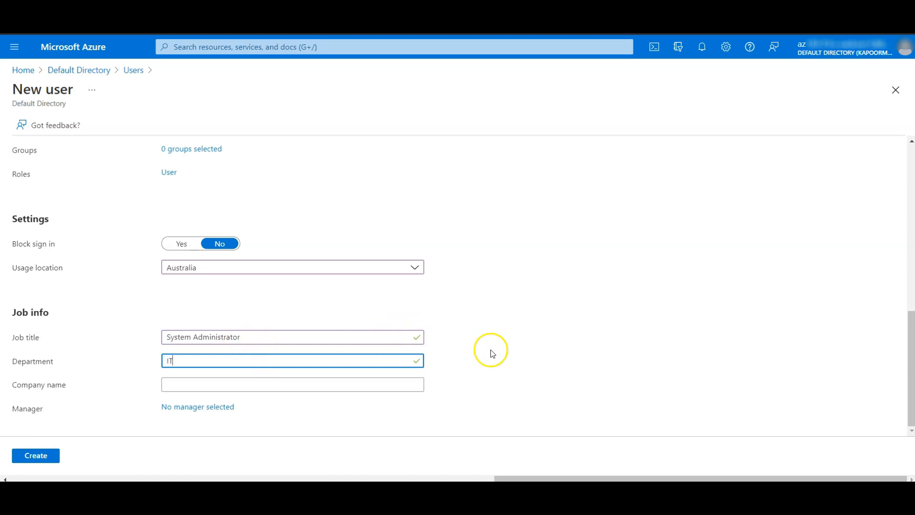
{"action": "left_click", "coordinate": [34, 457]}
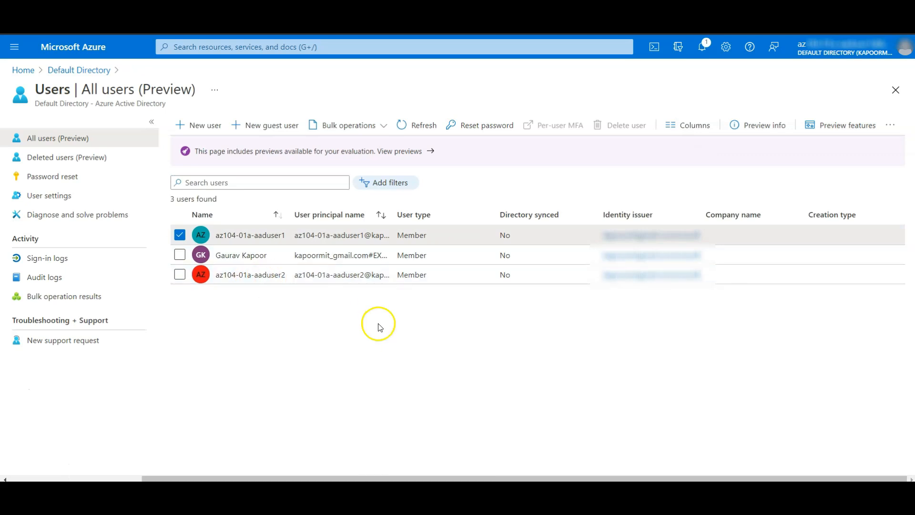
Step: Sign the lab user out and refresh the administrator's All users list
{"action": "left_click", "coordinate": [843, 56]}
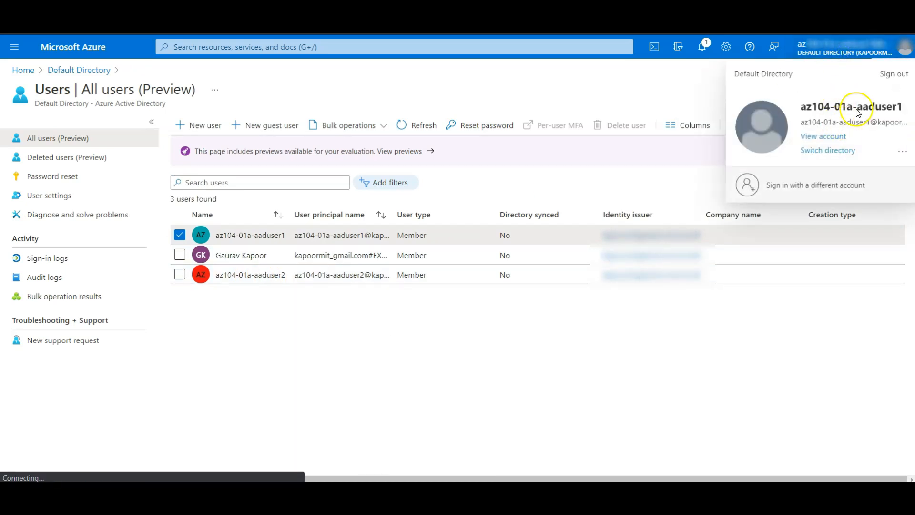
{"action": "left_click", "coordinate": [893, 75]}
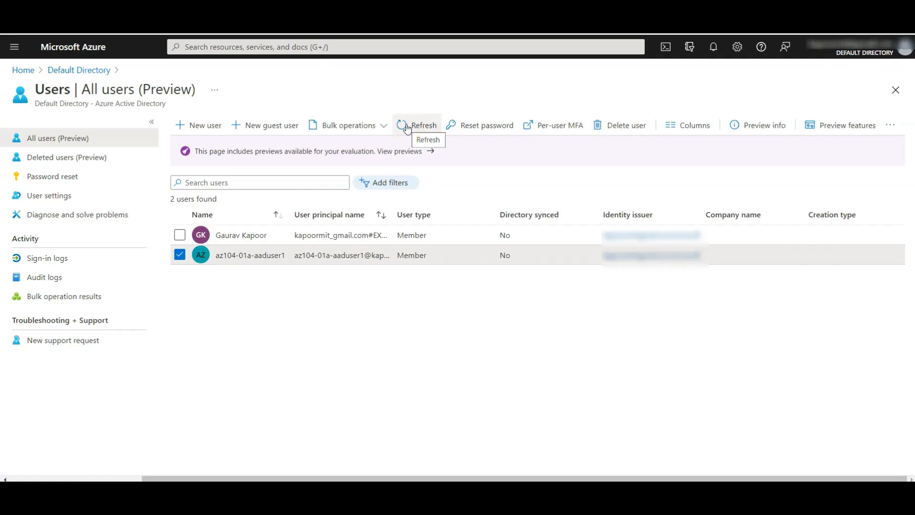
{"action": "left_click", "coordinate": [406, 126]}
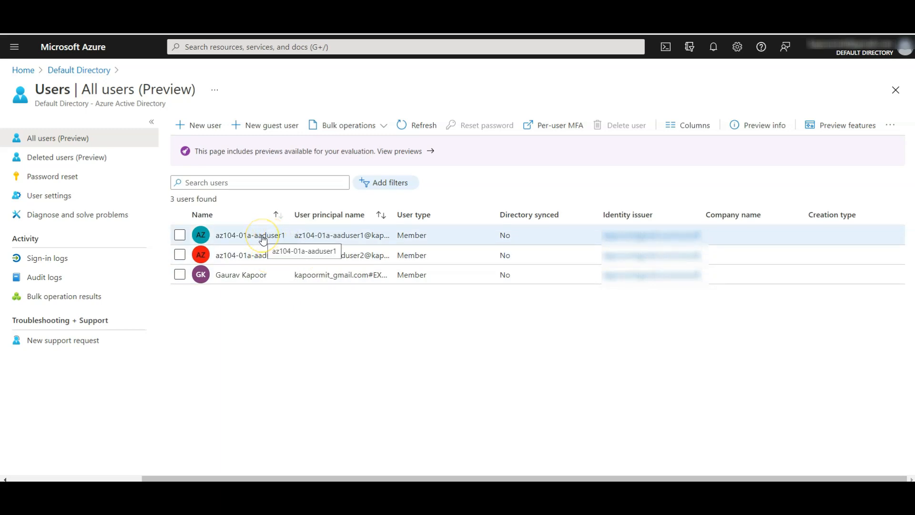
Step: Open az104-01a-aaduser1's details, then go to the Default Directory Overview
{"action": "left_click", "coordinate": [273, 238]}
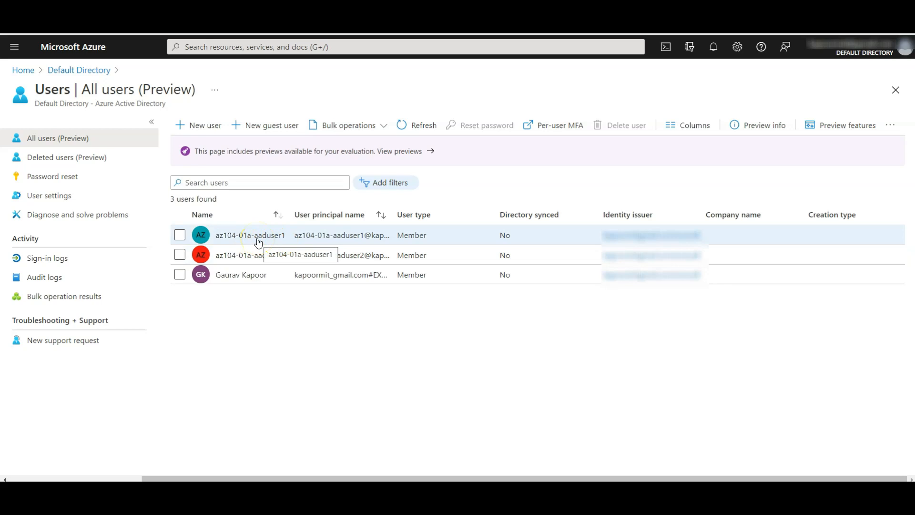
{"action": "left_click", "coordinate": [265, 237]}
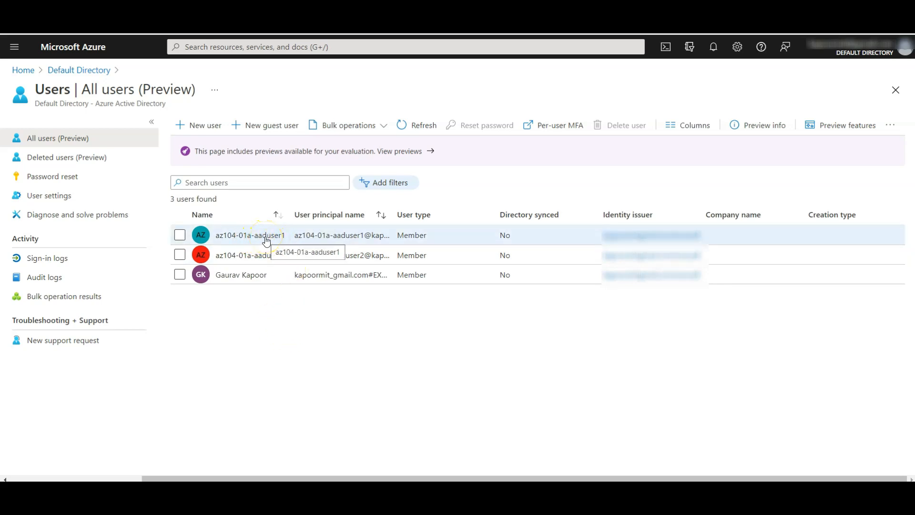
{"action": "left_click", "coordinate": [286, 334]}
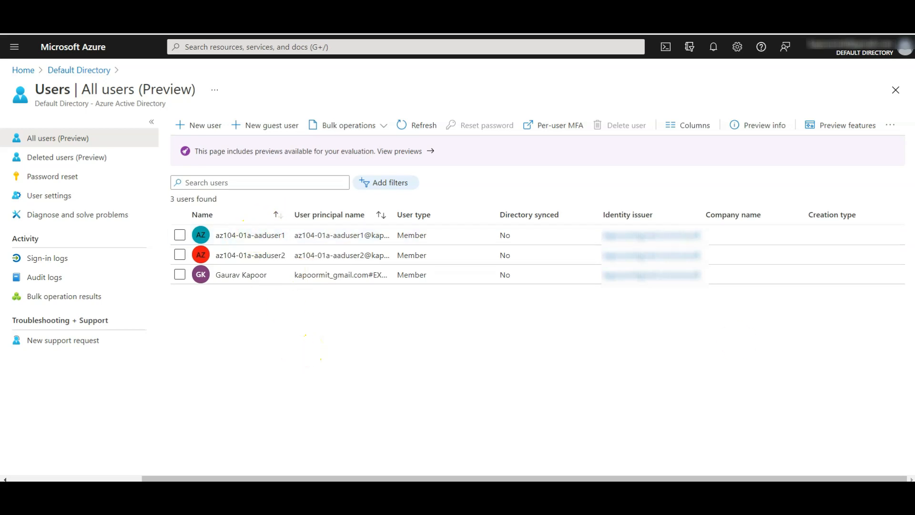
{"action": "left_click", "coordinate": [6, 88]}
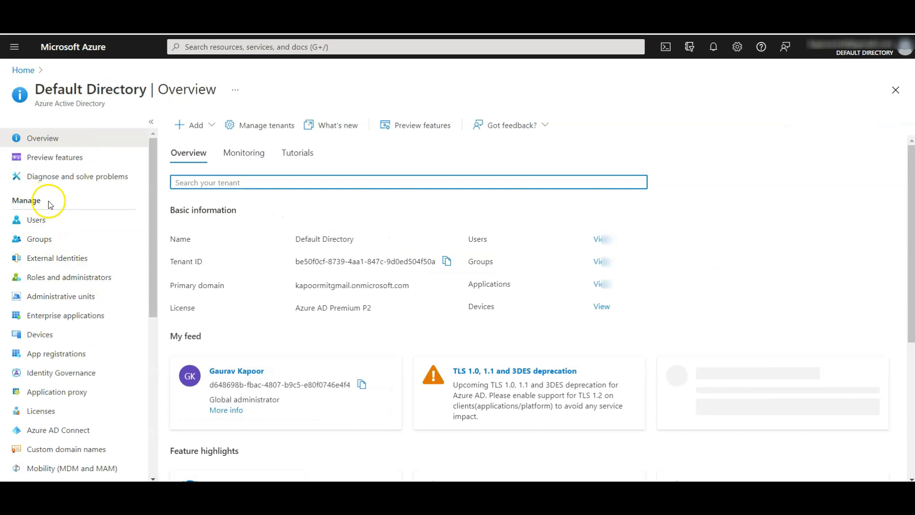
Step: Activate the Azure AD Premium P2 free trial under Licenses, then return to the directory Overview
{"action": "left_click_drag", "start_coordinate": [48, 202], "coordinate": [7, 200]}
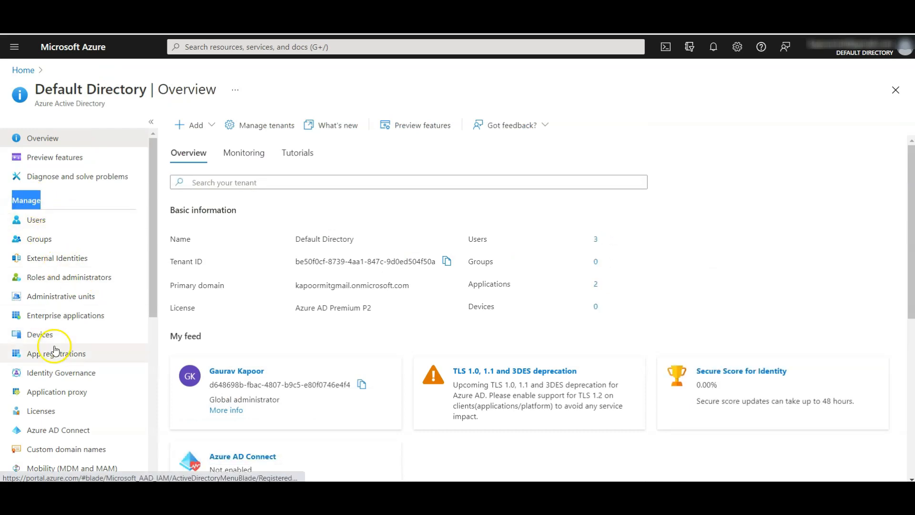
{"action": "left_click", "coordinate": [57, 409]}
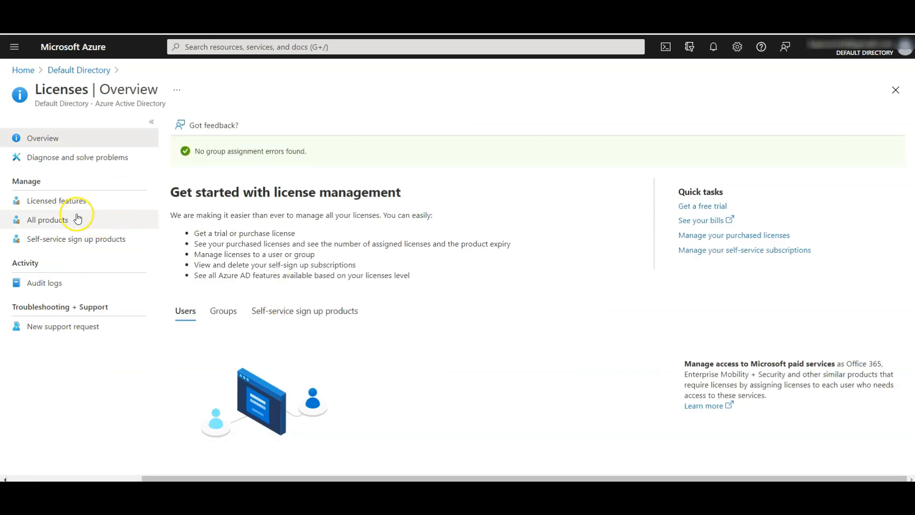
{"action": "left_click", "coordinate": [49, 225]}
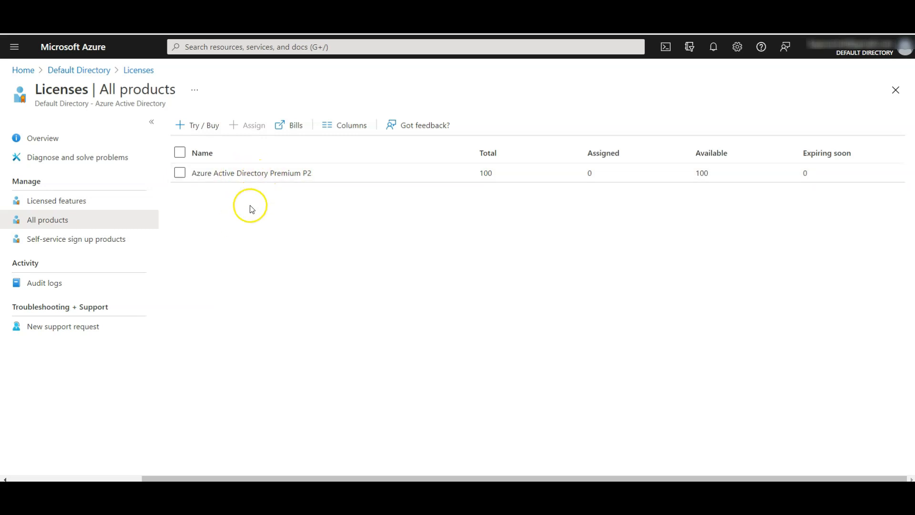
{"action": "left_click", "coordinate": [196, 130]}
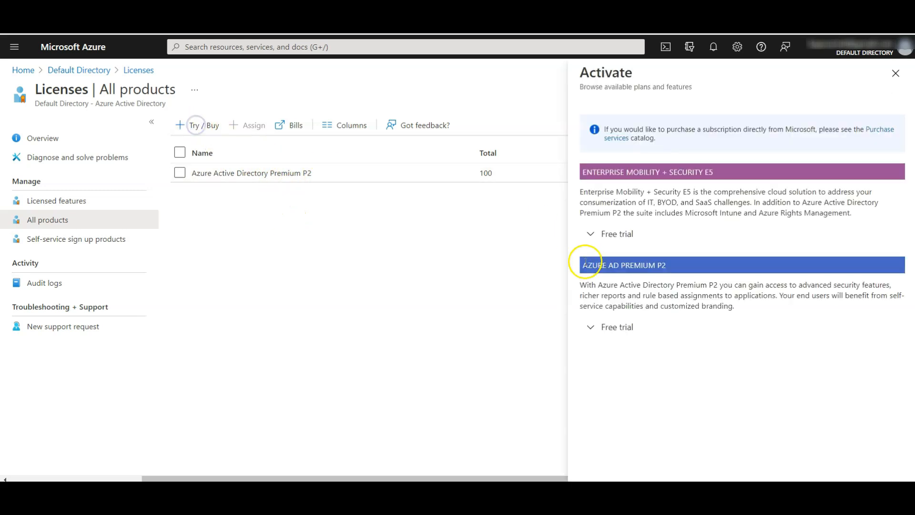
{"action": "left_click", "coordinate": [607, 329]}
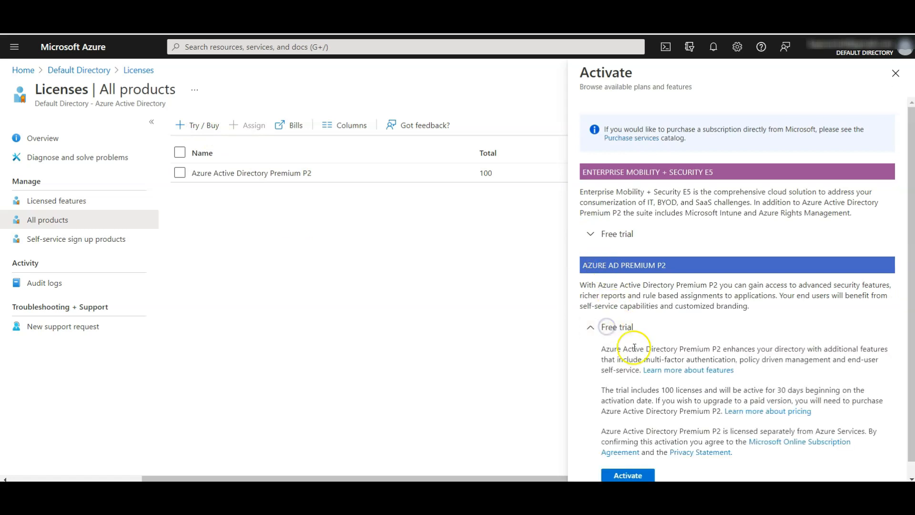
{"action": "left_click", "coordinate": [627, 458]}
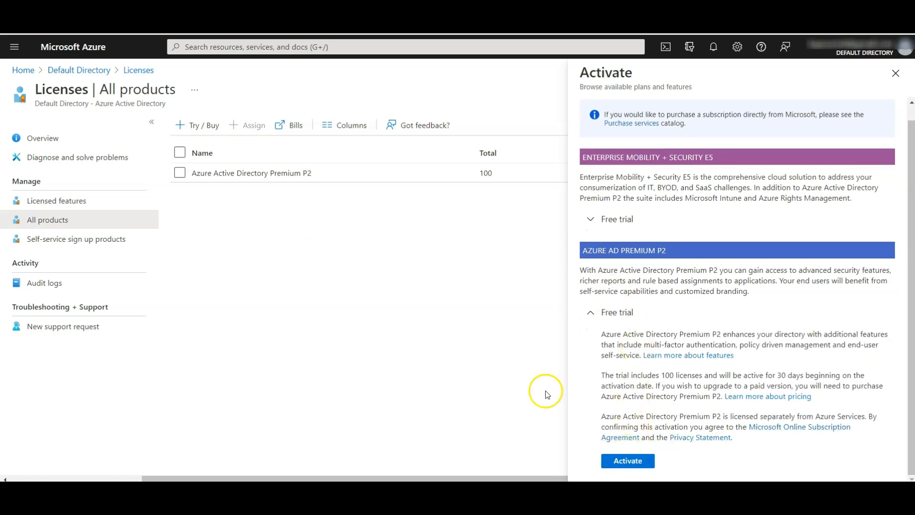
{"action": "left_click", "coordinate": [896, 73]}
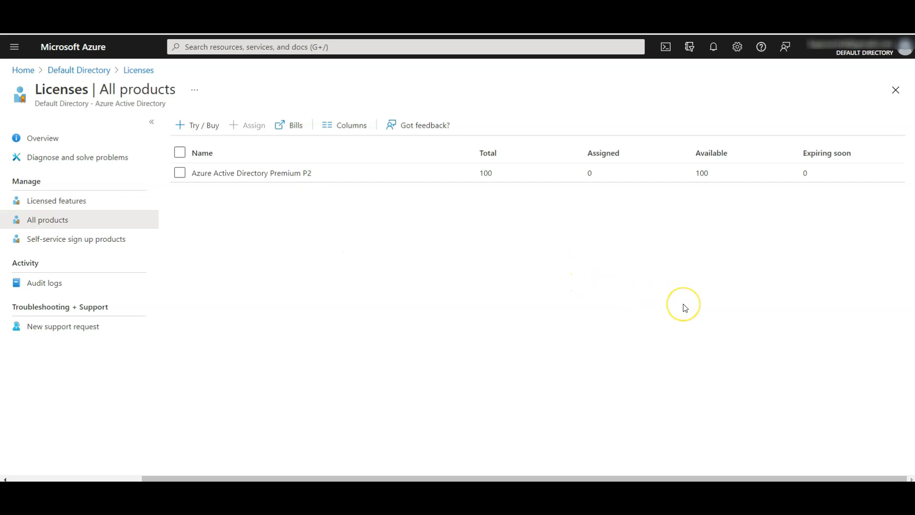
{"action": "left_click", "coordinate": [68, 76]}
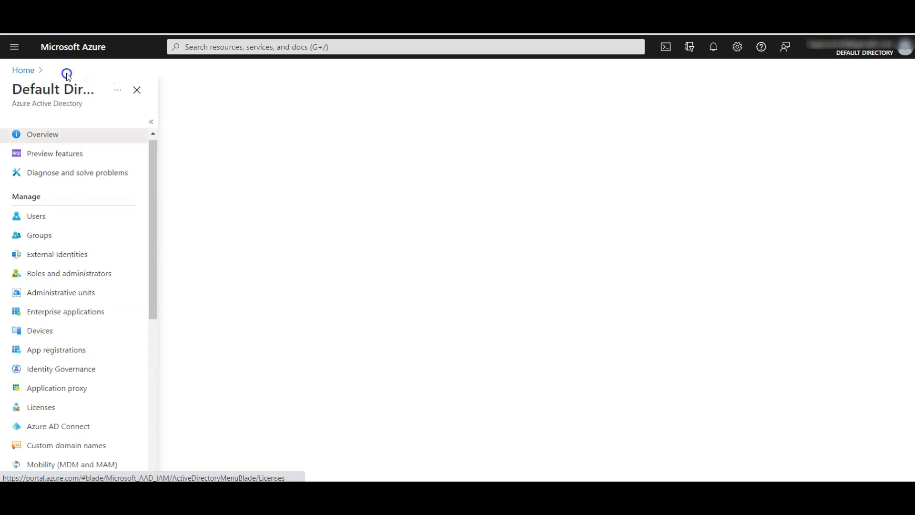
Step: Start a new Security group named IT Cloud Administrators, removing the stray leading space
{"action": "left_click", "coordinate": [41, 235]}
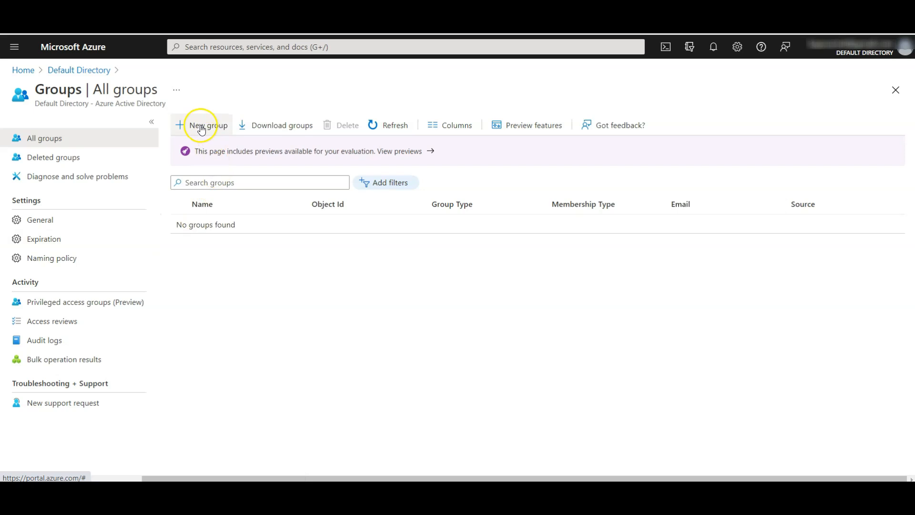
{"action": "left_click", "coordinate": [199, 126]}
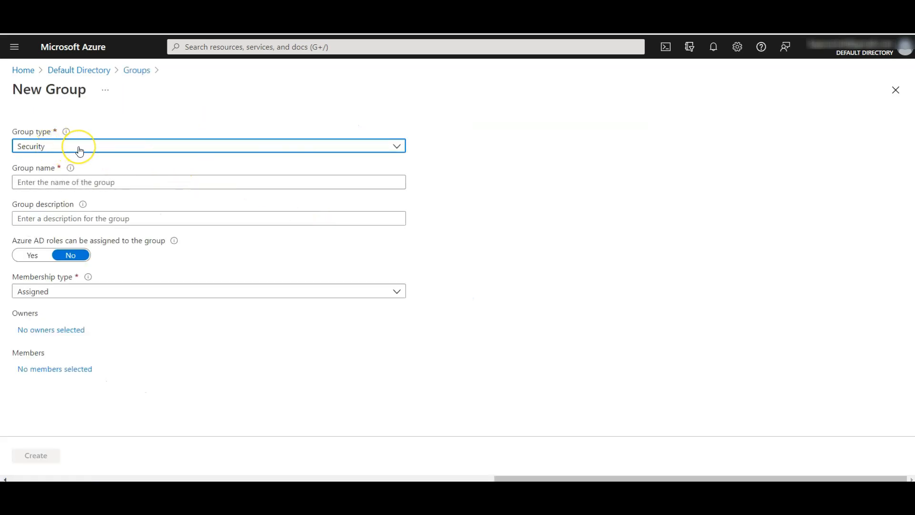
{"action": "left_click", "coordinate": [104, 148]}
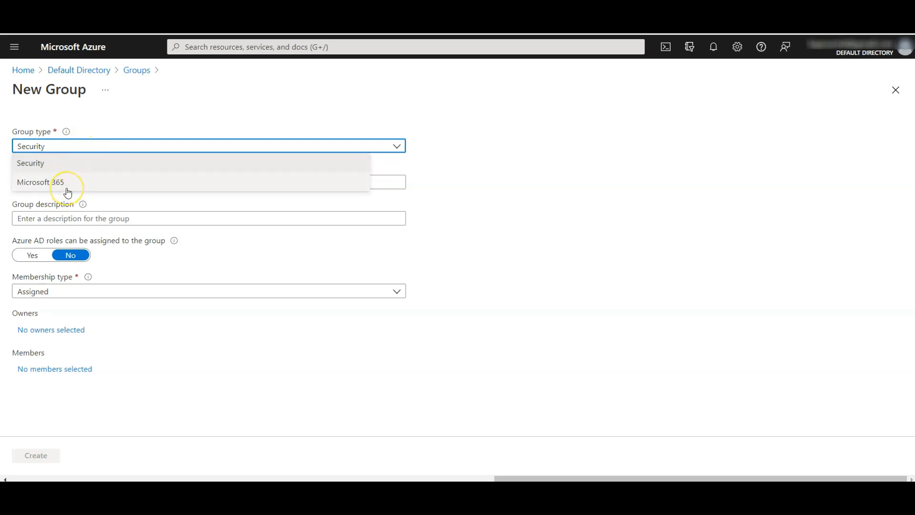
{"action": "left_click", "coordinate": [542, 179]}
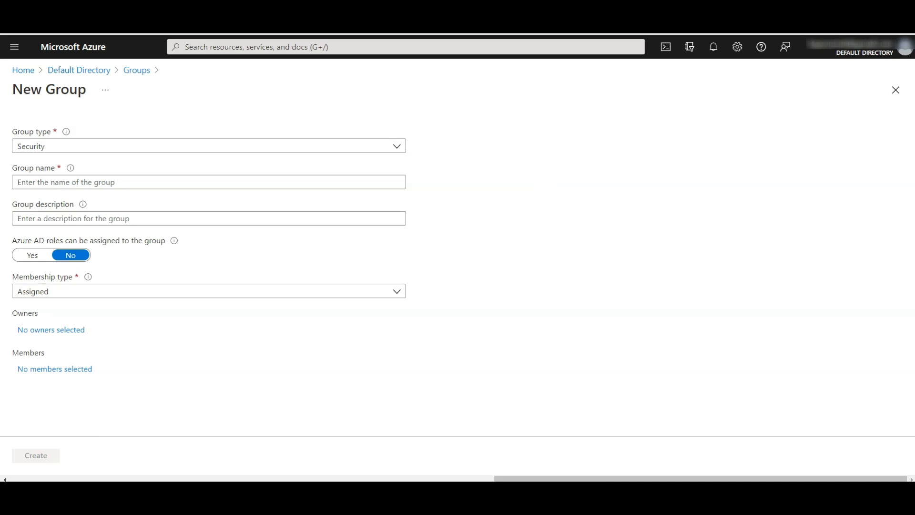
{"action": "left_click", "coordinate": [136, 184]}
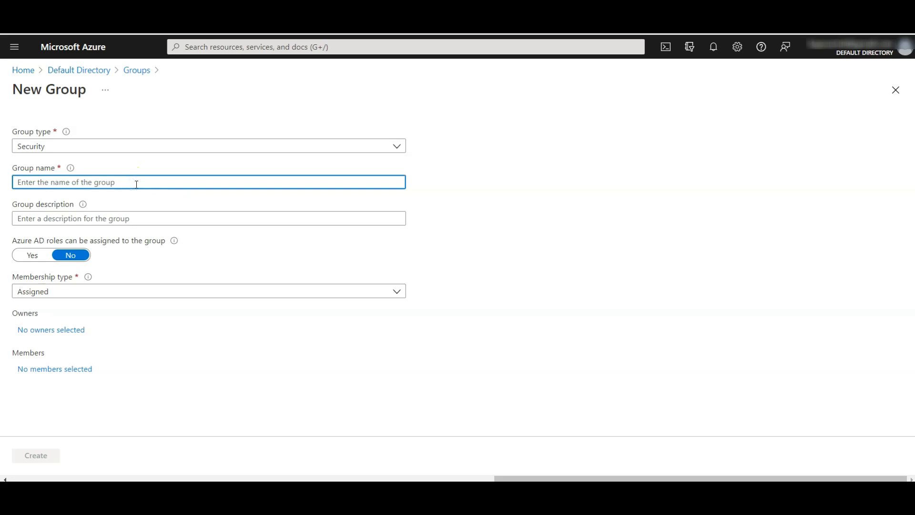
{"action": "type", "text": "IT Cloud Administrators"}
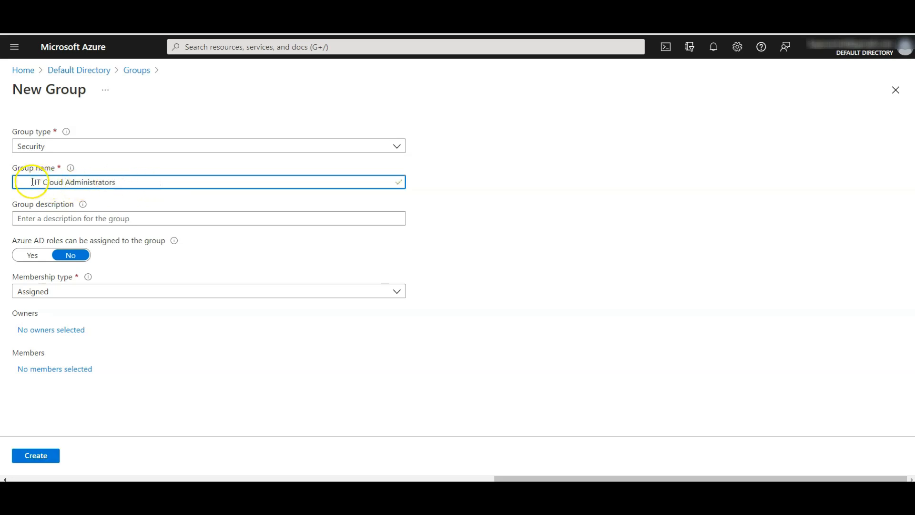
{"action": "left_click", "coordinate": [33, 181]}
{"action": "key", "text": "BackSpace"}
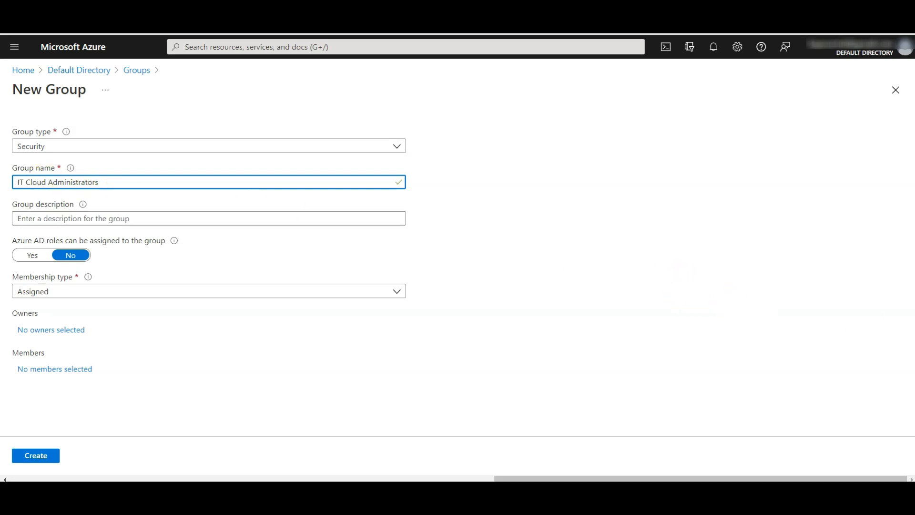
{"action": "left_click", "coordinate": [697, 286]}
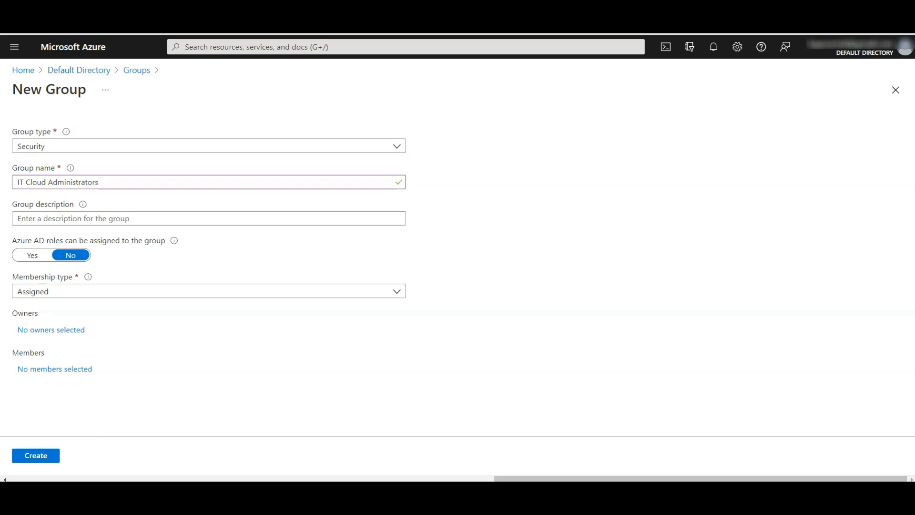
Step: Add the description 'Contoso IT cloud administrators' and set membership type to Dynamic User
{"action": "left_click", "coordinate": [141, 219]}
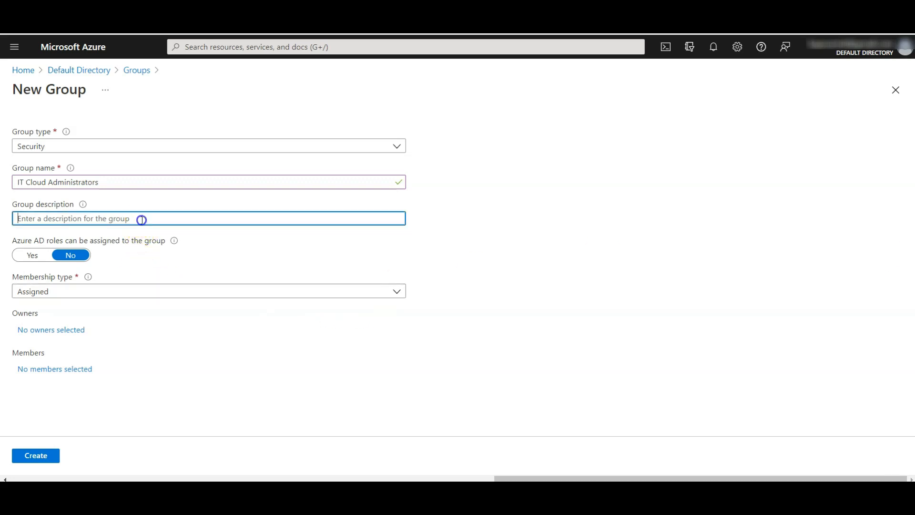
{"action": "type", "text": "Contoso IT cloud administrators"}
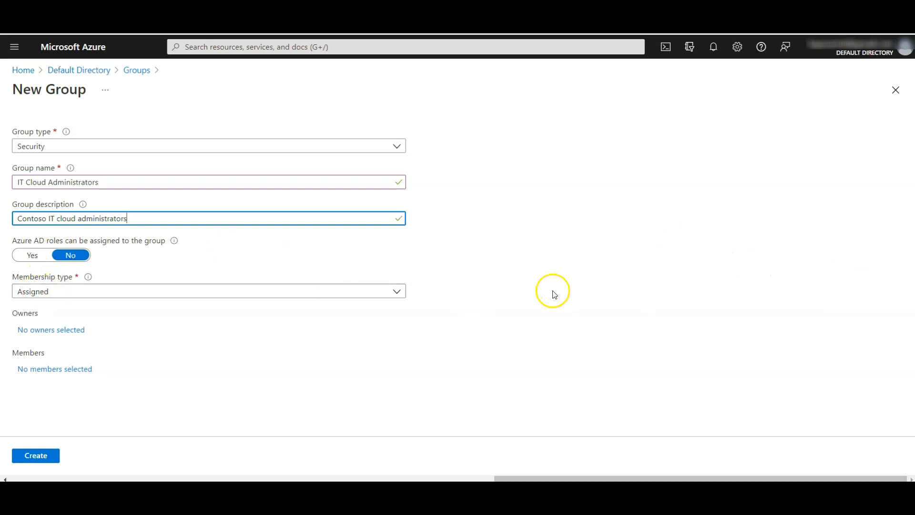
{"action": "left_click", "coordinate": [507, 290]}
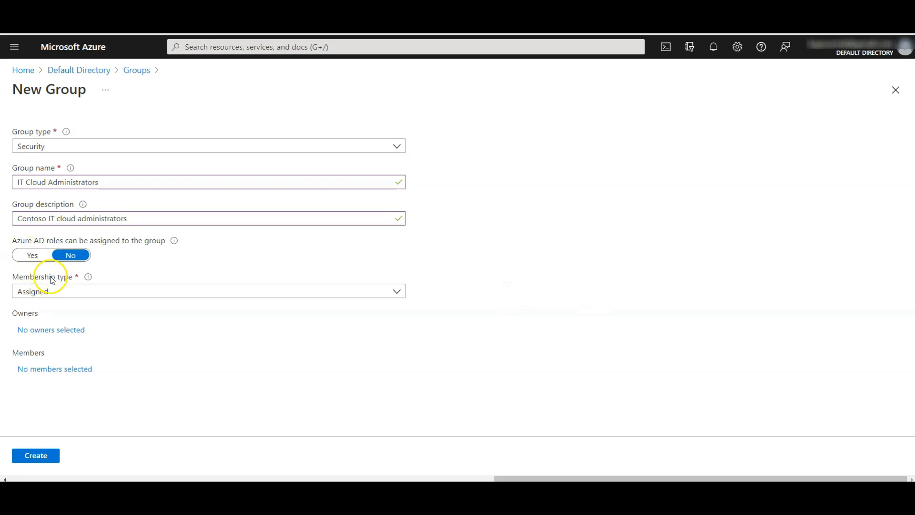
{"action": "left_click", "coordinate": [65, 291]}
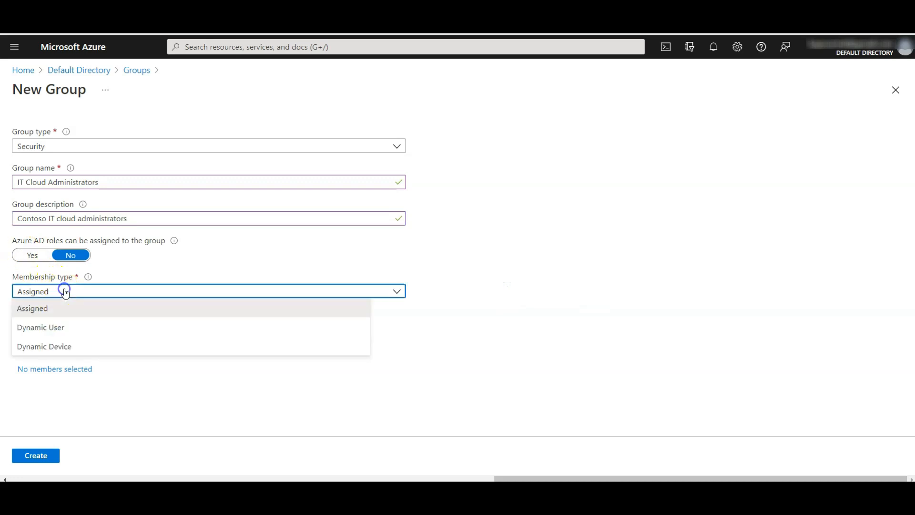
{"action": "left_click", "coordinate": [59, 326]}
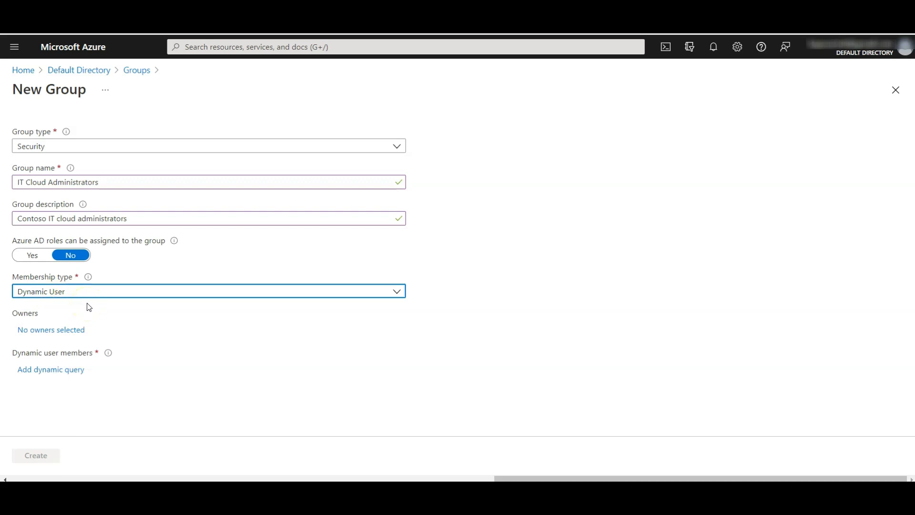
{"action": "left_click", "coordinate": [95, 280]}
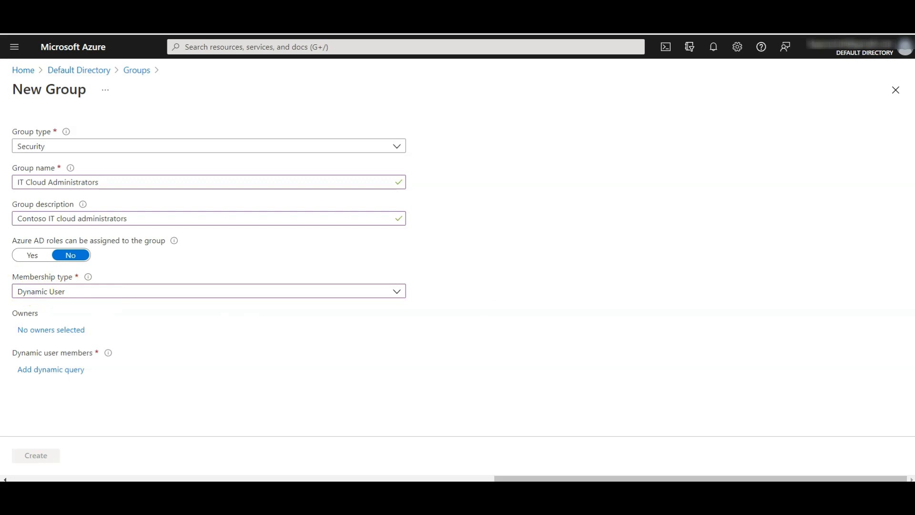
Step: Add a dynamic rule expression on the jobTitle property with the Equals operator
{"action": "left_click", "coordinate": [49, 371]}
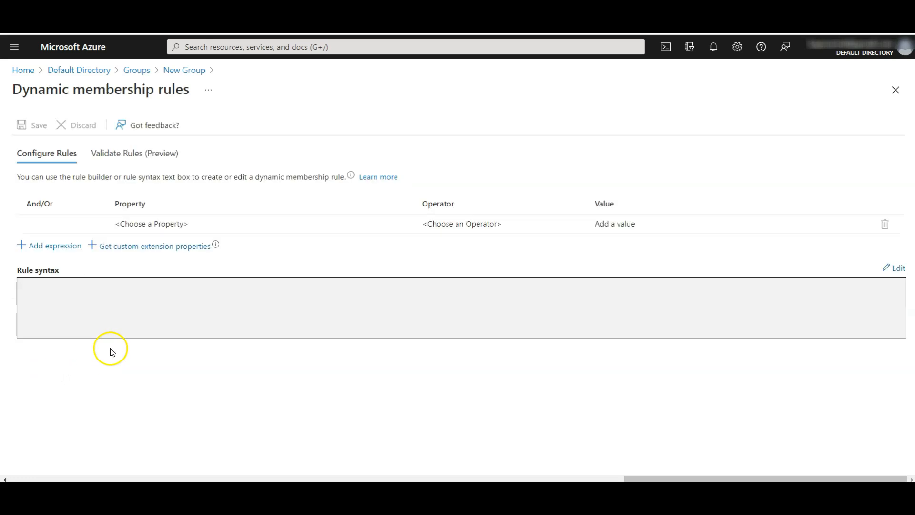
{"action": "left_click", "coordinate": [56, 246]}
{"action": "left_click", "coordinate": [285, 243]}
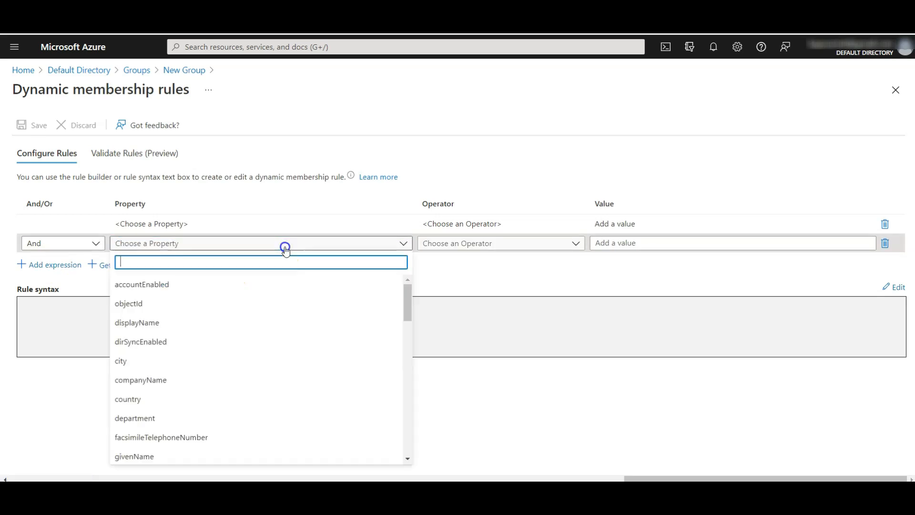
{"action": "type", "text": "job"}
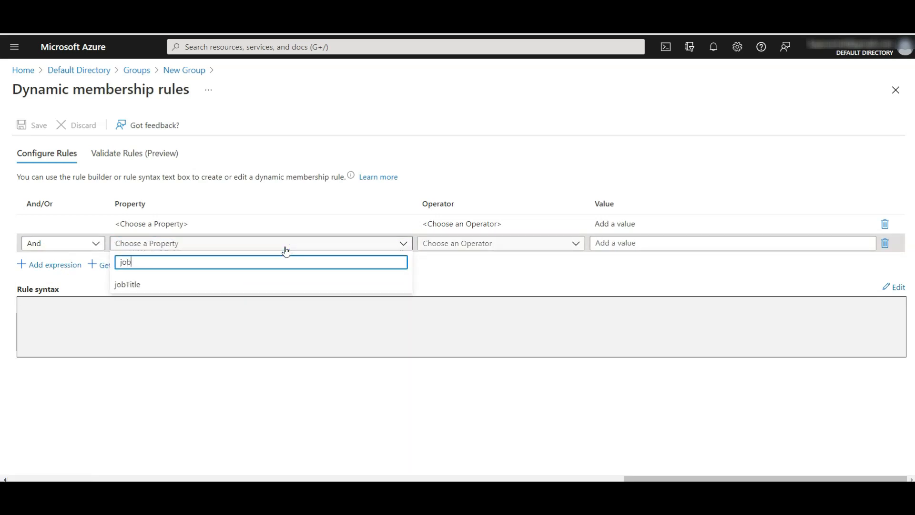
{"action": "left_click", "coordinate": [247, 285]}
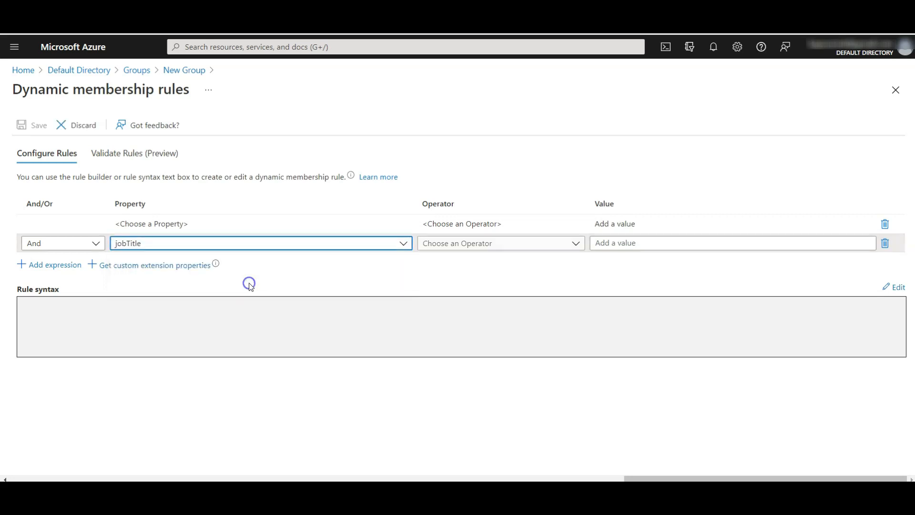
{"action": "left_click", "coordinate": [464, 249]}
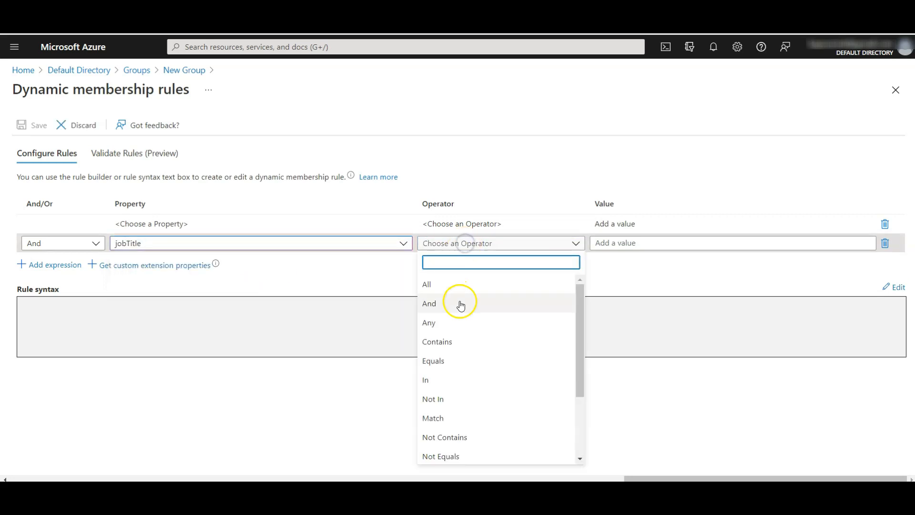
{"action": "left_click", "coordinate": [447, 361]}
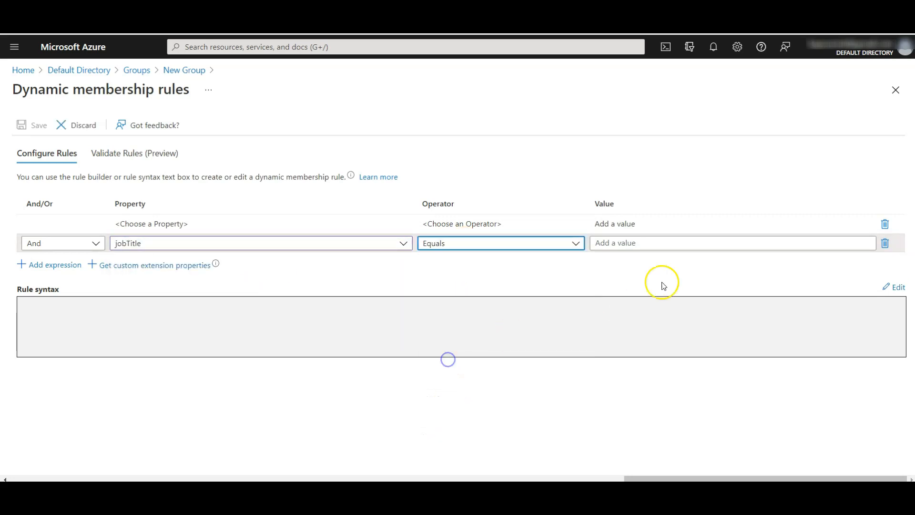
Step: Set the rule value to 'Cloud Administrator', save the rule, and create the group
{"action": "left_click", "coordinate": [672, 247]}
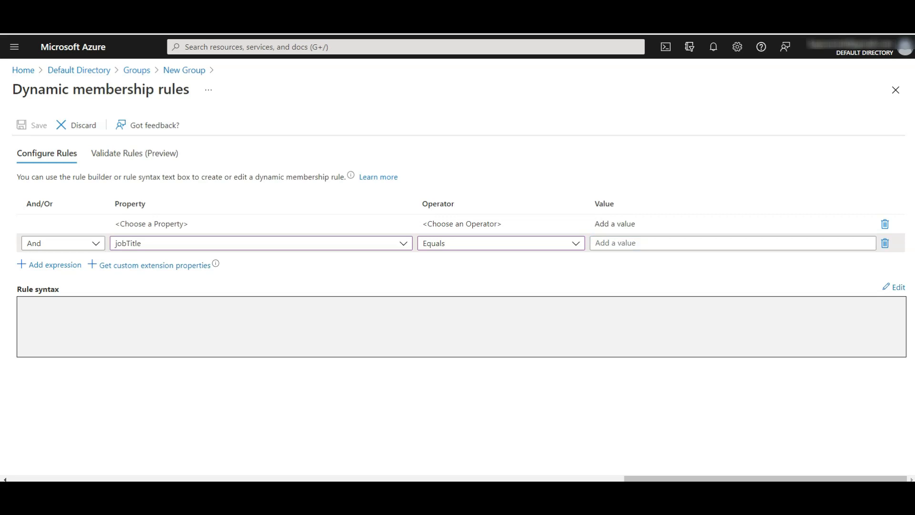
{"action": "left_click", "coordinate": [702, 242]}
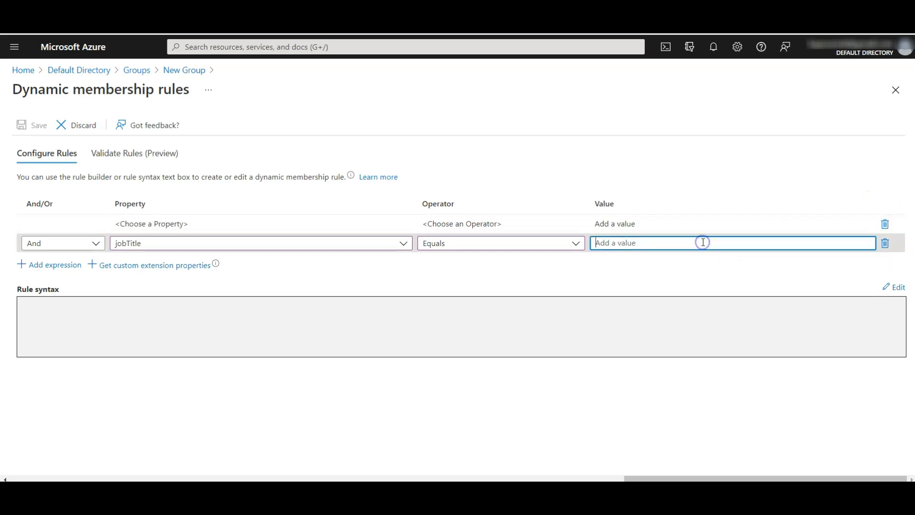
{"action": "type", "text": "Cloud Administrator"}
{"action": "left_click", "coordinate": [451, 264]}
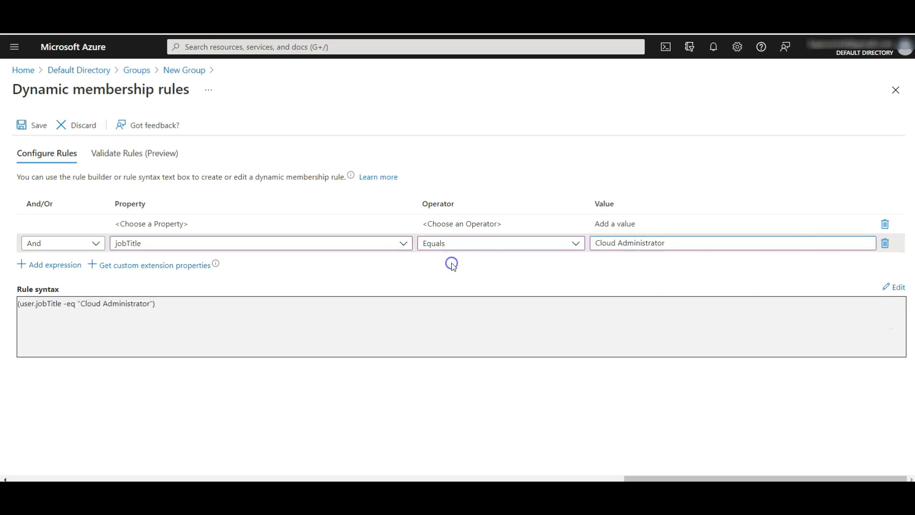
{"action": "left_click", "coordinate": [20, 126]}
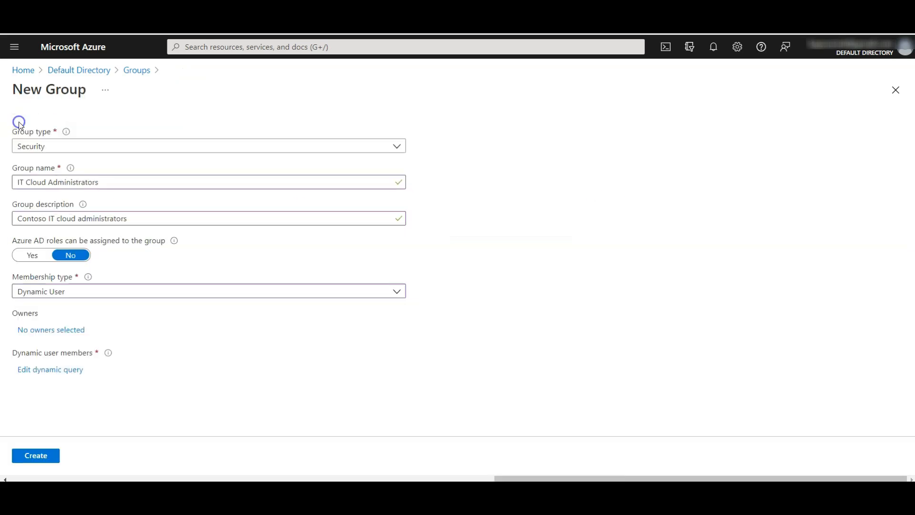
{"action": "left_click", "coordinate": [35, 455]}
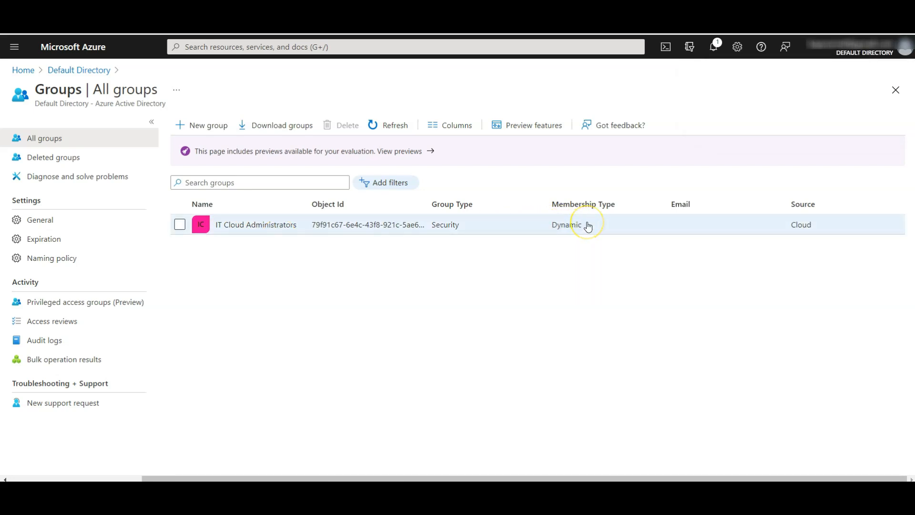
Step: Start a new group named 'IT System Administrators' with description 'Contoso IT system administrators'
{"action": "left_click", "coordinate": [191, 127]}
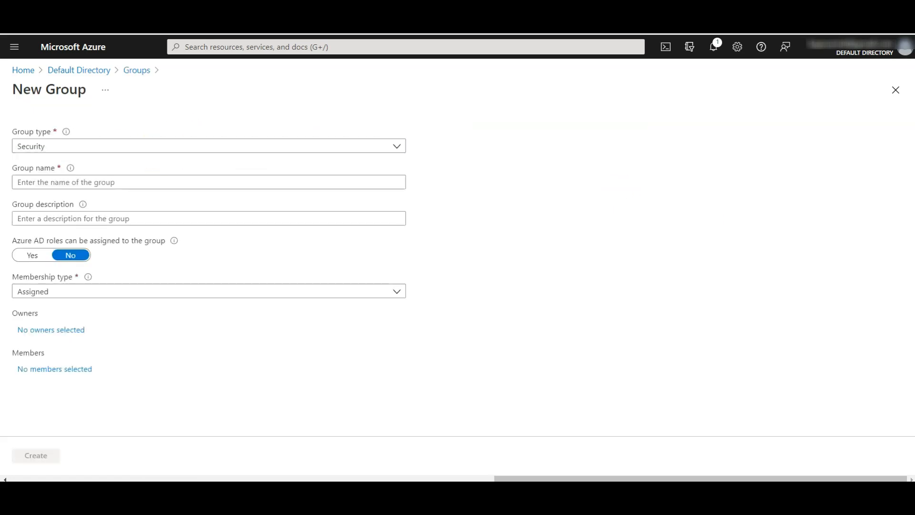
{"action": "left_click", "coordinate": [109, 183]}
{"action": "type", "text": "IT System Administrators"}
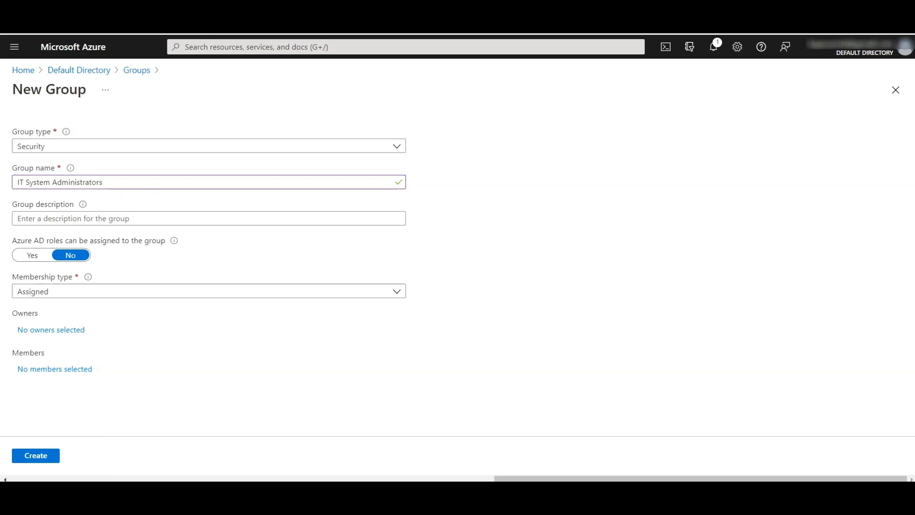
{"action": "left_click", "coordinate": [189, 217]}
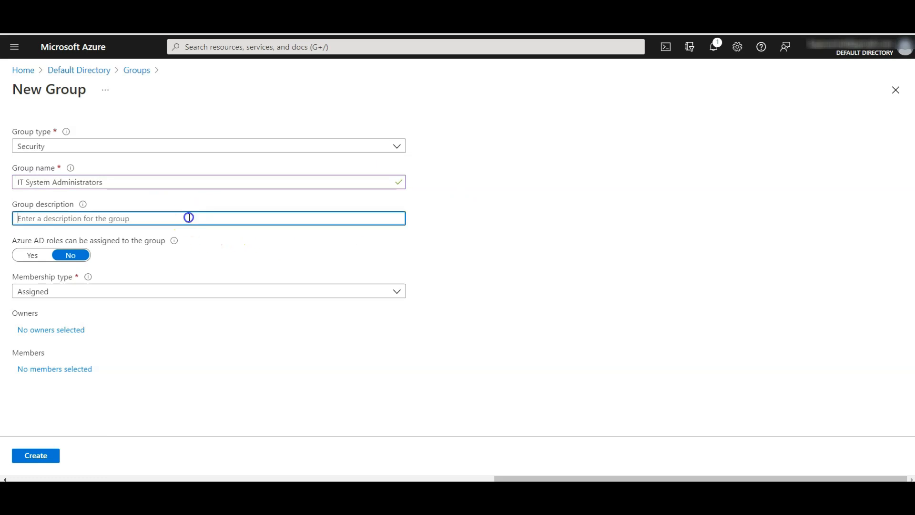
{"action": "type", "text": "Contoso IT system administrators"}
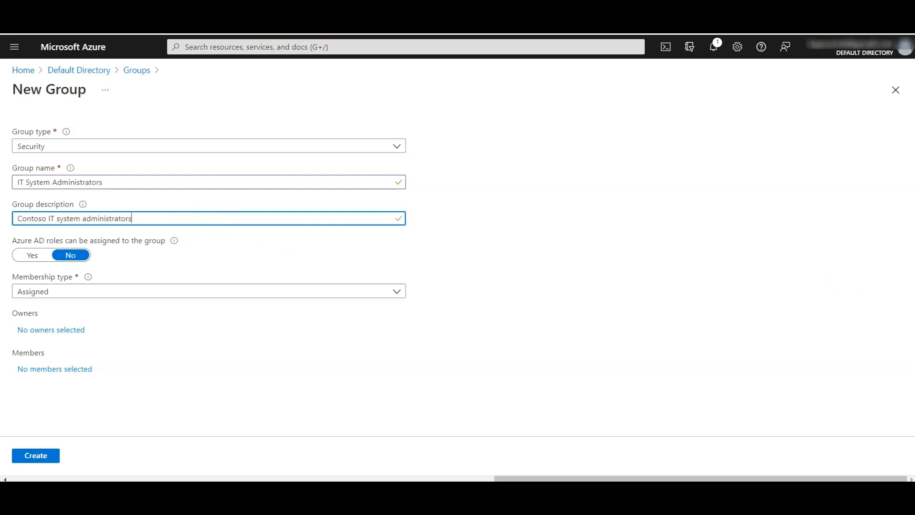
Step: Set Dynamic User membership with rule jobTitle Equals System Administrator, save it, and create the group
{"action": "left_click", "coordinate": [54, 291]}
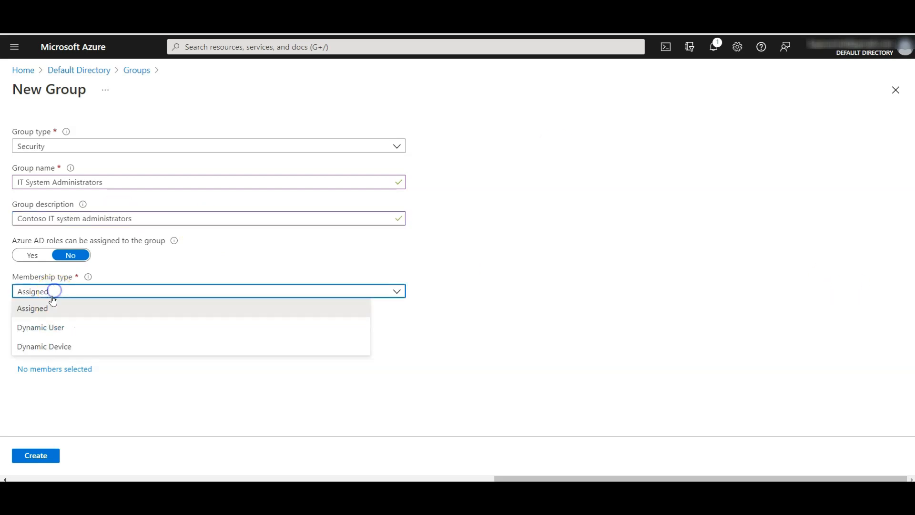
{"action": "left_click", "coordinate": [54, 329]}
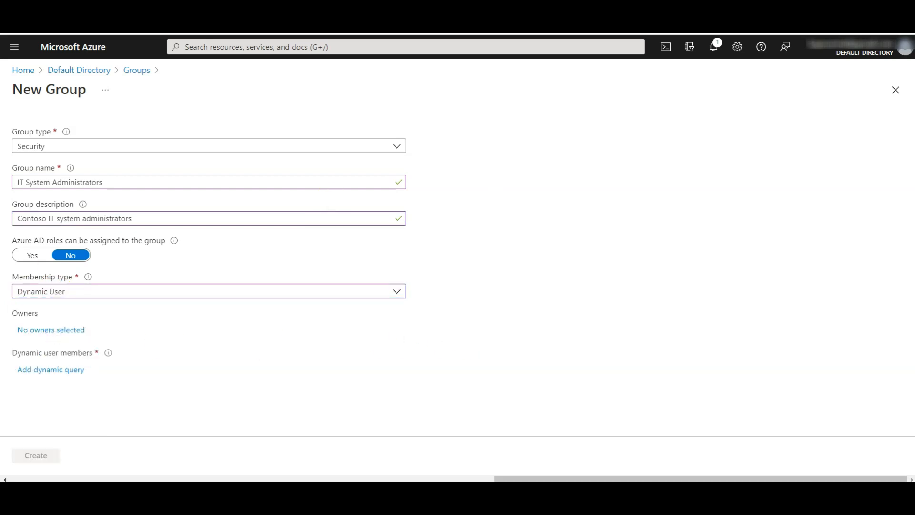
{"action": "left_click", "coordinate": [58, 369]}
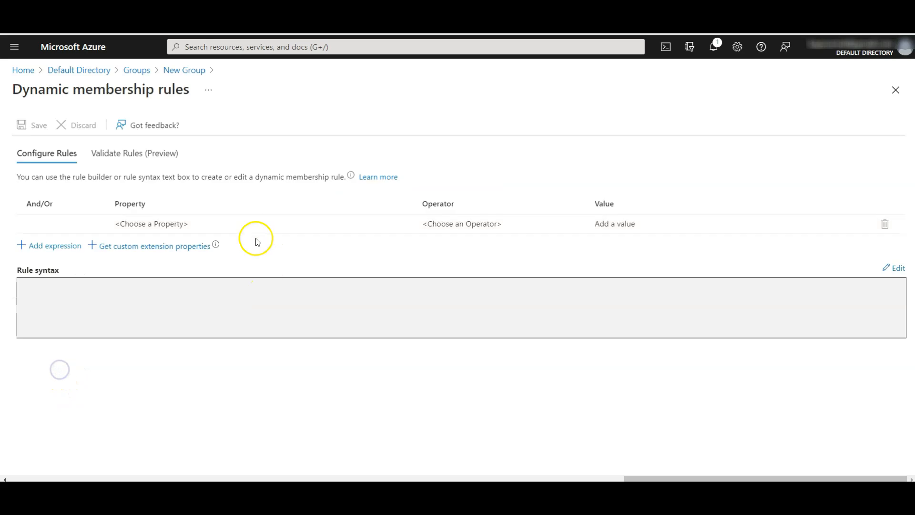
{"action": "left_click", "coordinate": [174, 224]}
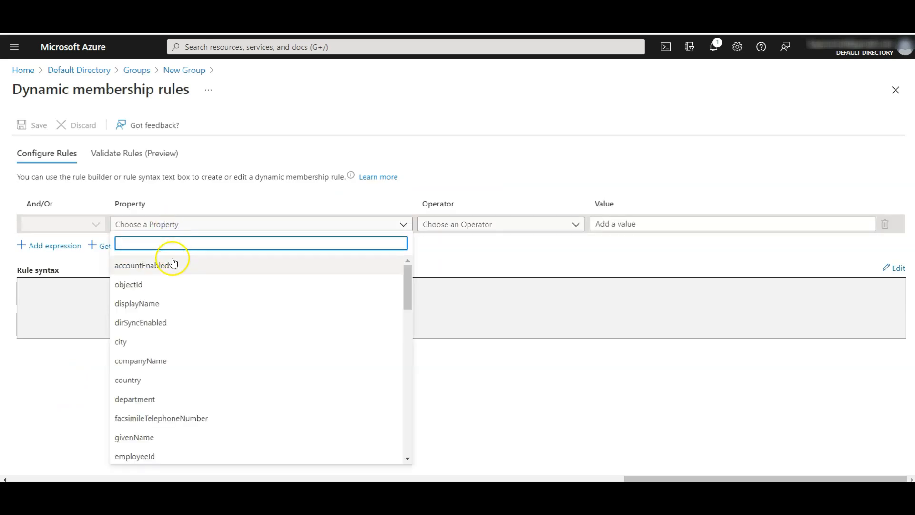
{"action": "type", "text": "job"}
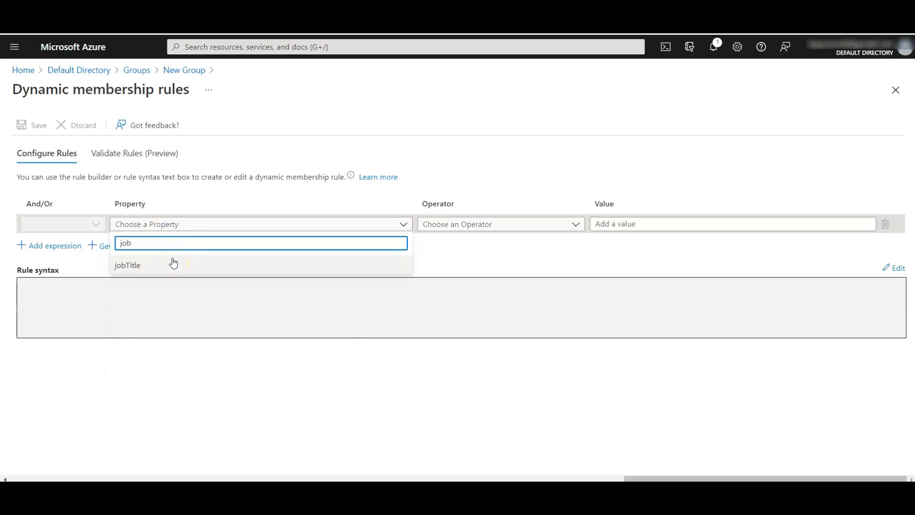
{"action": "left_click", "coordinate": [174, 264]}
{"action": "left_click", "coordinate": [508, 224]}
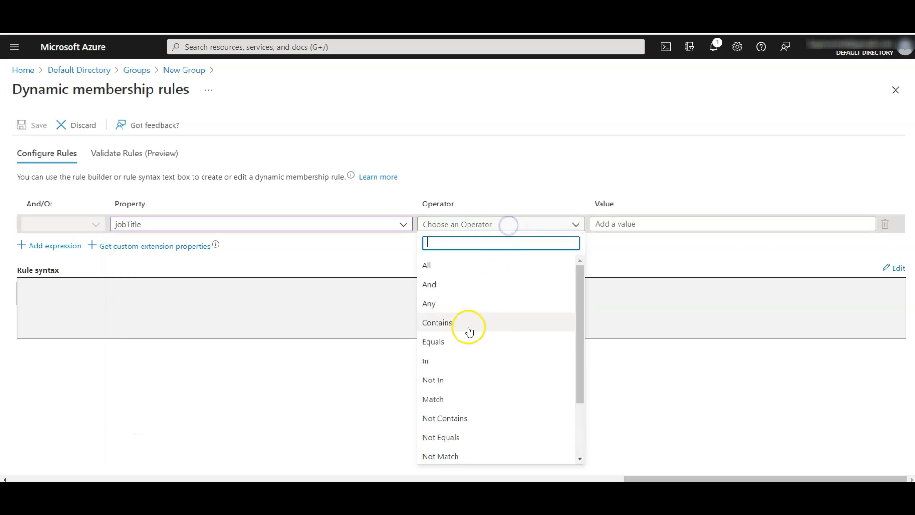
{"action": "left_click", "coordinate": [458, 340]}
{"action": "left_click", "coordinate": [631, 224]}
{"action": "type", "text": "System Administrator"}
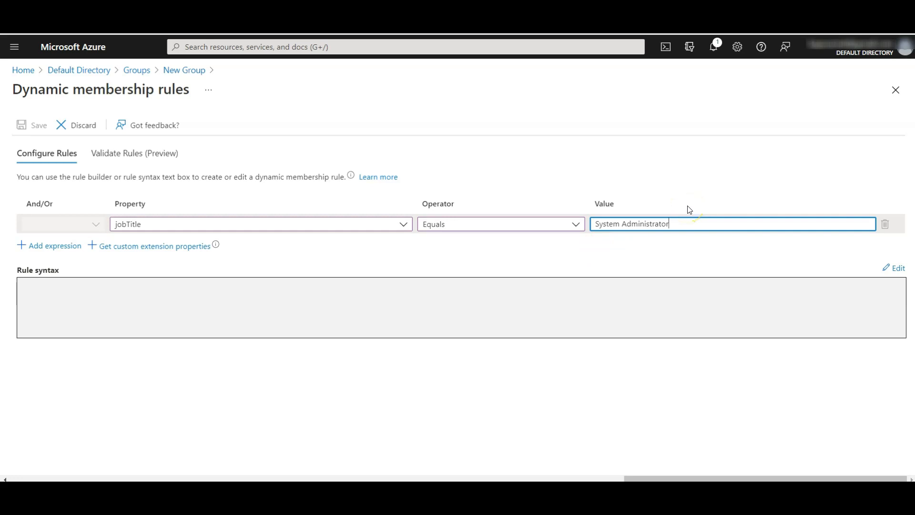
{"action": "left_click", "coordinate": [280, 257]}
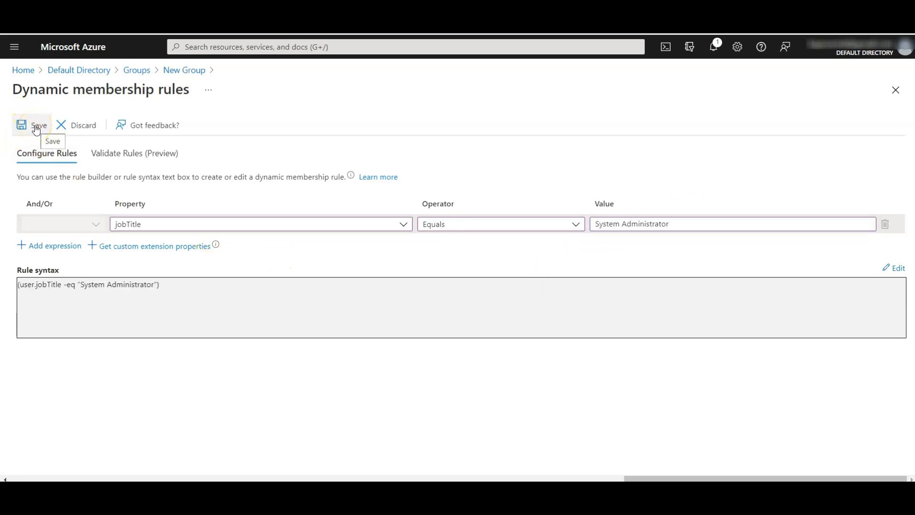
{"action": "left_click", "coordinate": [36, 126]}
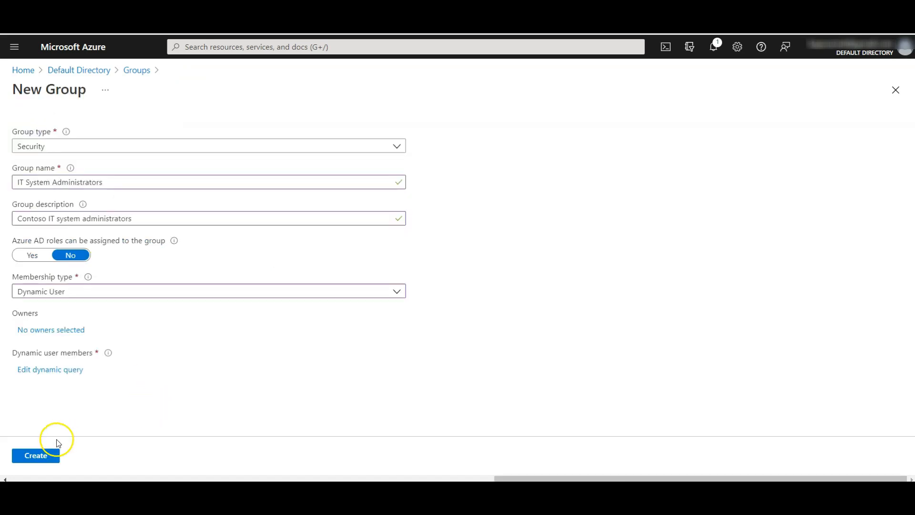
{"action": "left_click", "coordinate": [41, 456]}
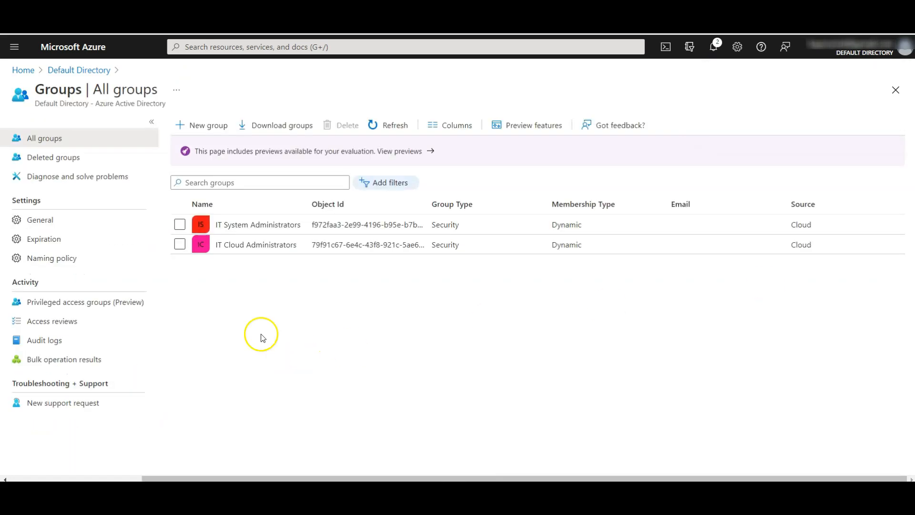
Step: Start a new group 'IT Lab Administrators' with description 'Contoso IT Lab administrators' and Assigned membership
{"action": "left_click", "coordinate": [199, 125]}
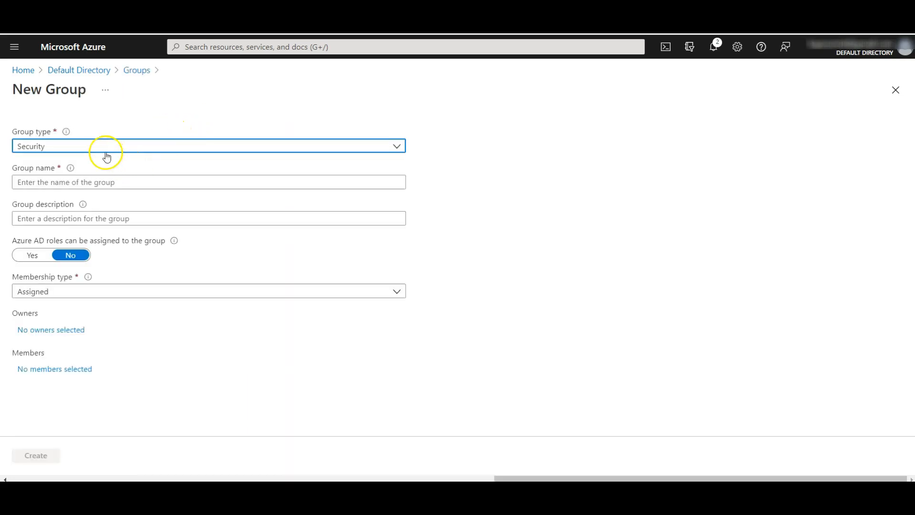
{"action": "left_click", "coordinate": [78, 182]}
{"action": "type", "text": "IT Lab Administrators"}
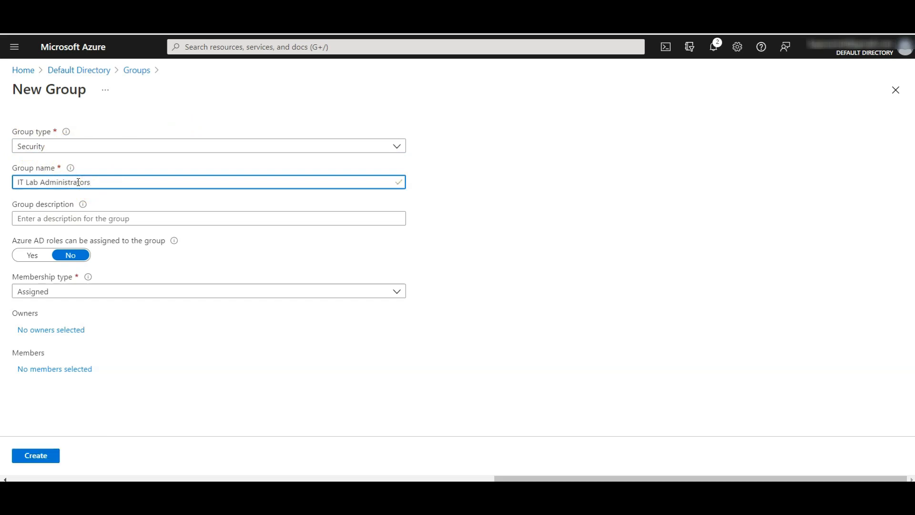
{"action": "key", "text": "Tab"}
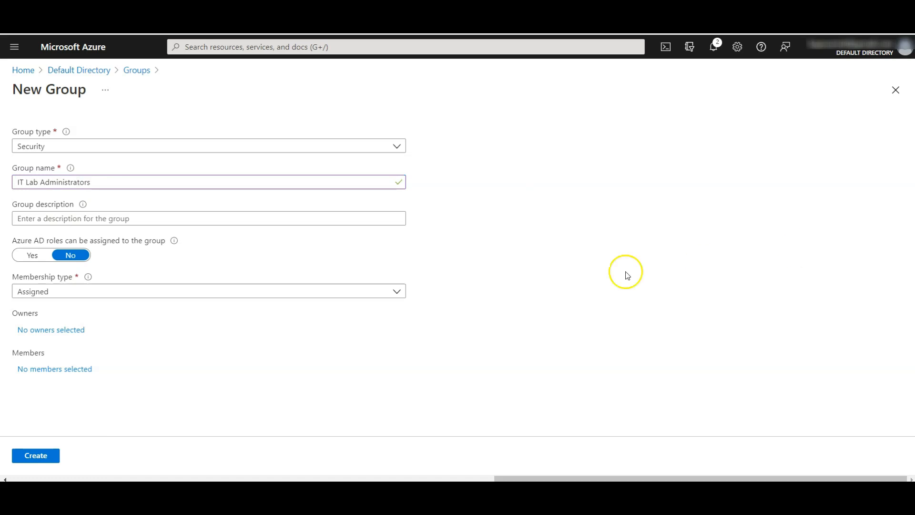
{"action": "left_click", "coordinate": [241, 218]}
{"action": "type", "text": "Contoso IT Lab administrators"}
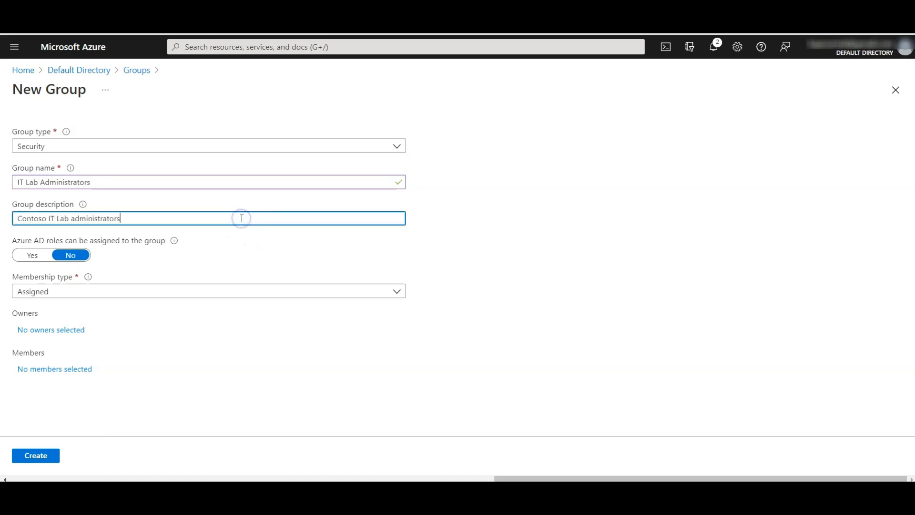
{"action": "left_click", "coordinate": [563, 306]}
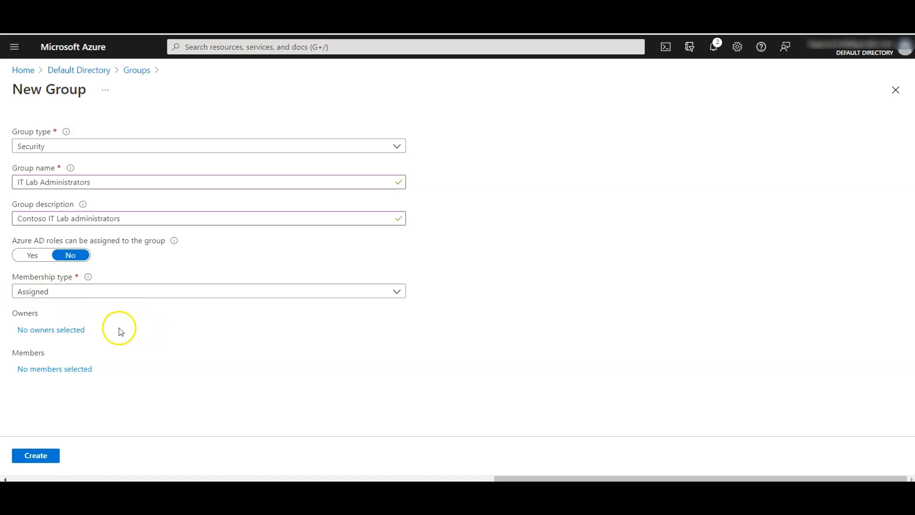
{"action": "left_click", "coordinate": [117, 291]}
{"action": "left_click", "coordinate": [118, 291]}
{"action": "left_click", "coordinate": [442, 337]}
Step: Add IT Cloud Administrators and IT System Administrators as members and create the group
{"action": "left_click", "coordinate": [51, 369]}
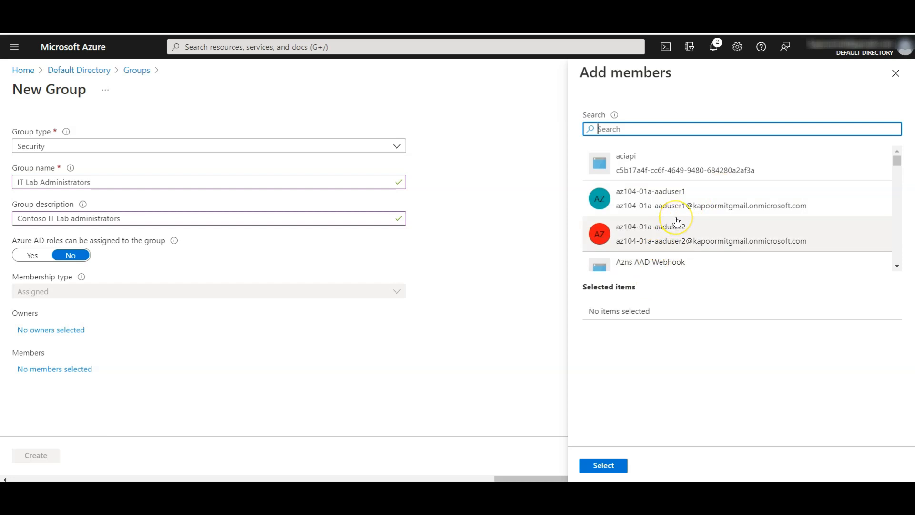
{"action": "type", "text": "it"}
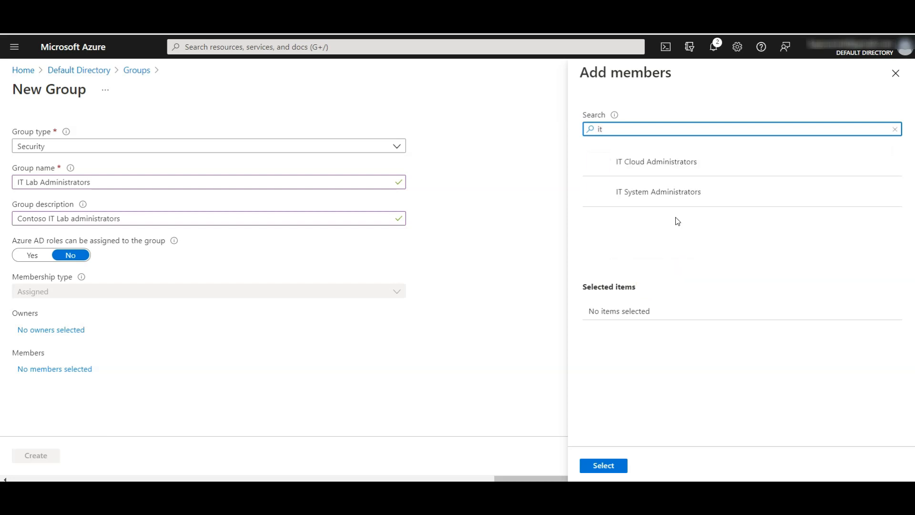
{"action": "left_click", "coordinate": [668, 165]}
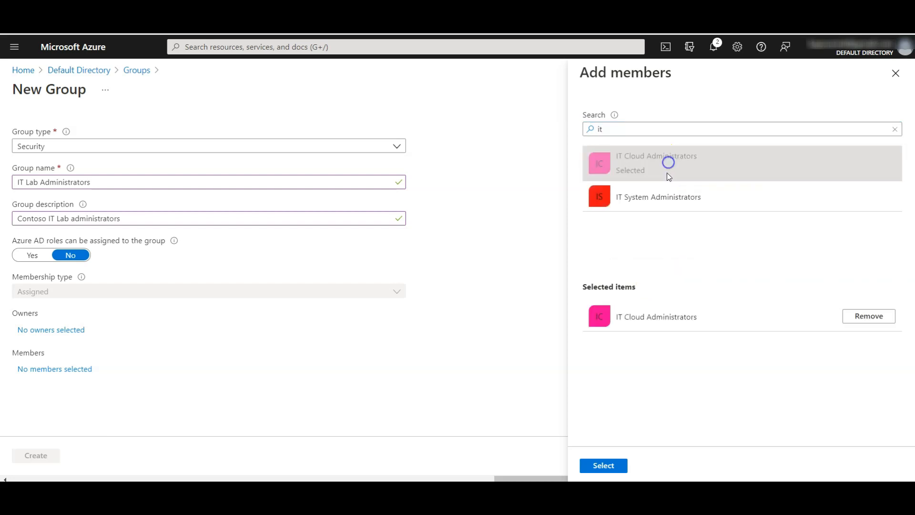
{"action": "left_click", "coordinate": [659, 200]}
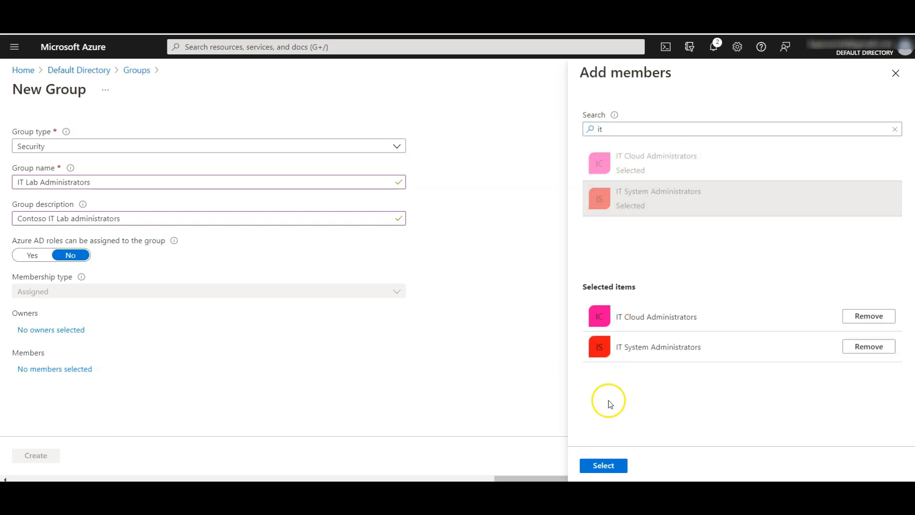
{"action": "left_click", "coordinate": [604, 465]}
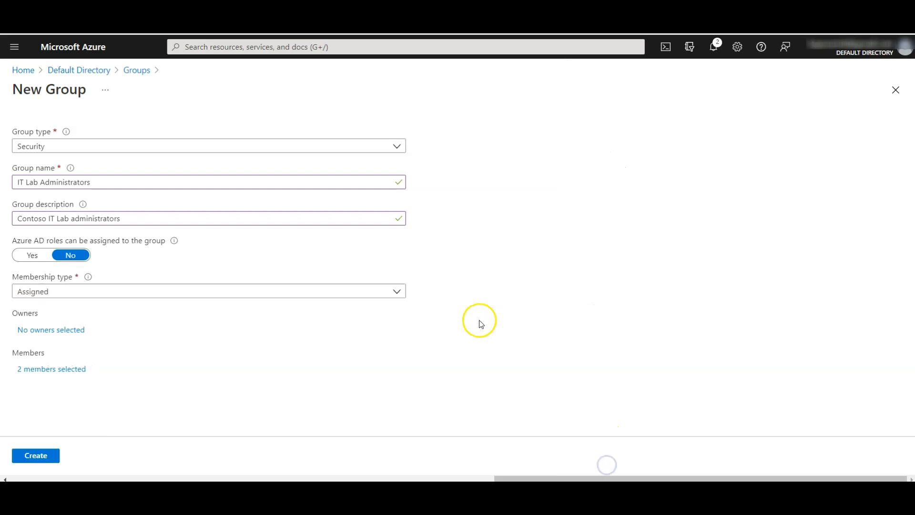
{"action": "left_click", "coordinate": [39, 459]}
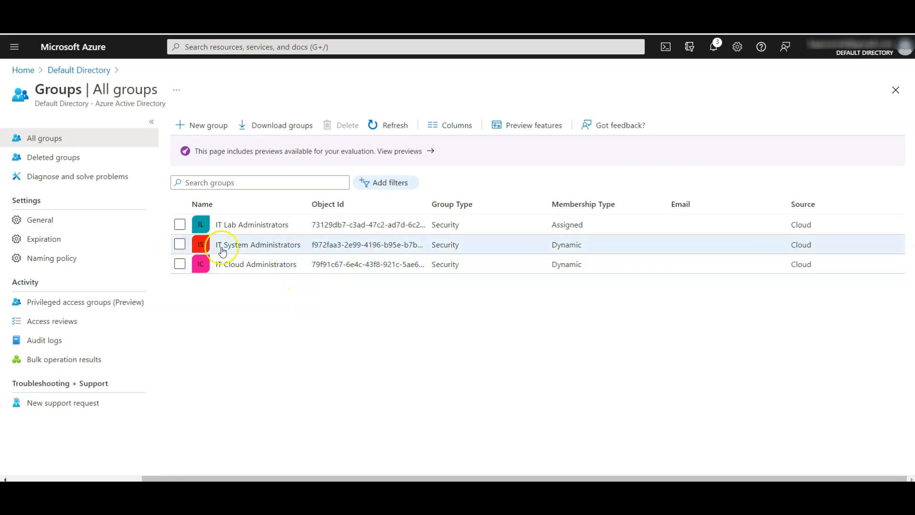
{"action": "left_click", "coordinate": [244, 266]}
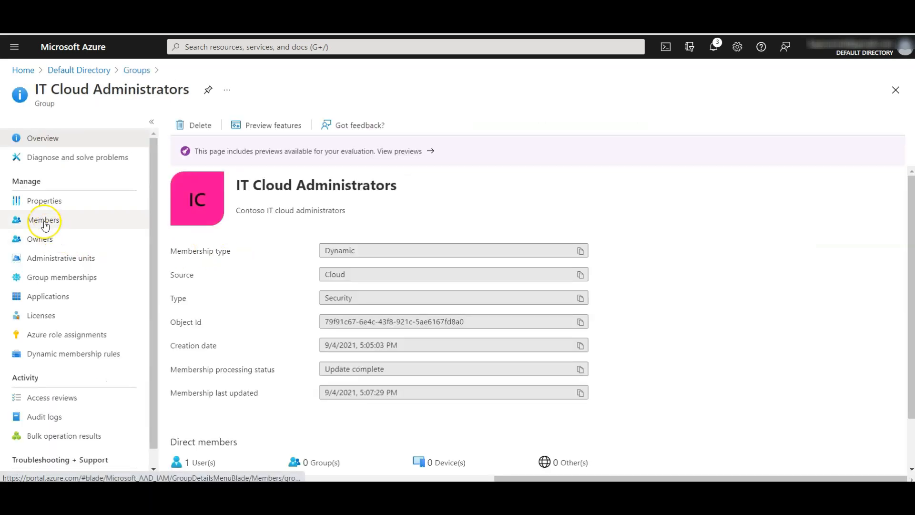
{"action": "left_click", "coordinate": [45, 223]}
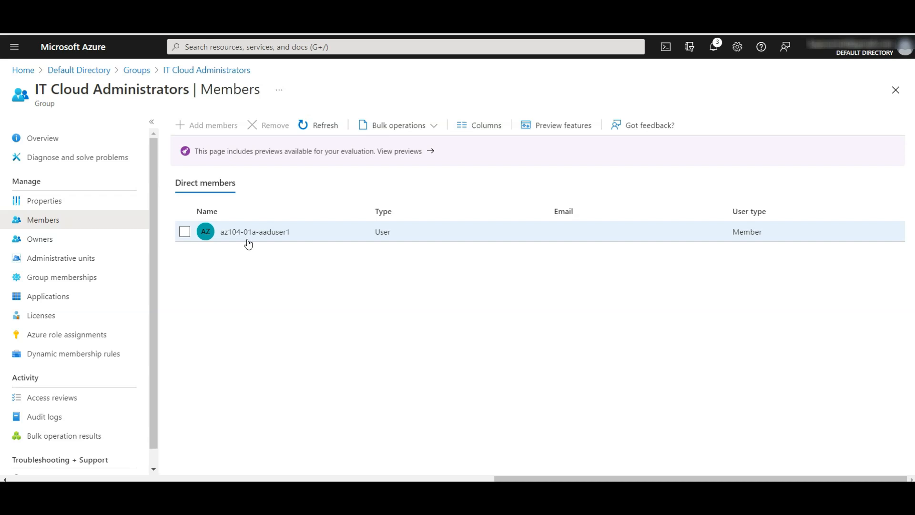
{"action": "left_click", "coordinate": [300, 232]}
{"action": "left_click", "coordinate": [276, 231]}
{"action": "left_click", "coordinate": [320, 265]}
{"action": "scroll", "coordinate": [333, 275], "scroll_direction": "down", "scroll_amount": 4}
{"action": "scroll", "coordinate": [408, 408], "scroll_direction": "down", "scroll_amount": 3}
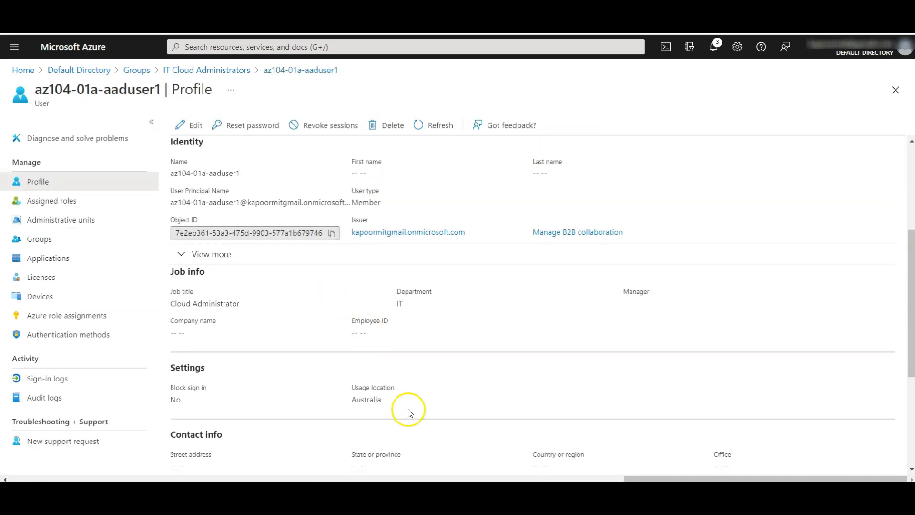
{"action": "scroll", "coordinate": [413, 409], "scroll_direction": "up", "scroll_amount": 2}
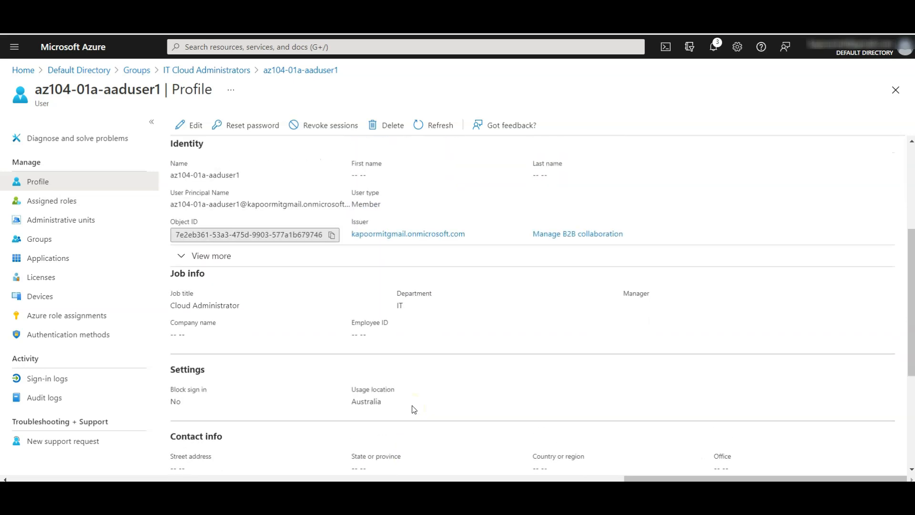
{"action": "double_click", "coordinate": [197, 306]}
{"action": "left_click_drag", "start_coordinate": [196, 307], "coordinate": [165, 310]}
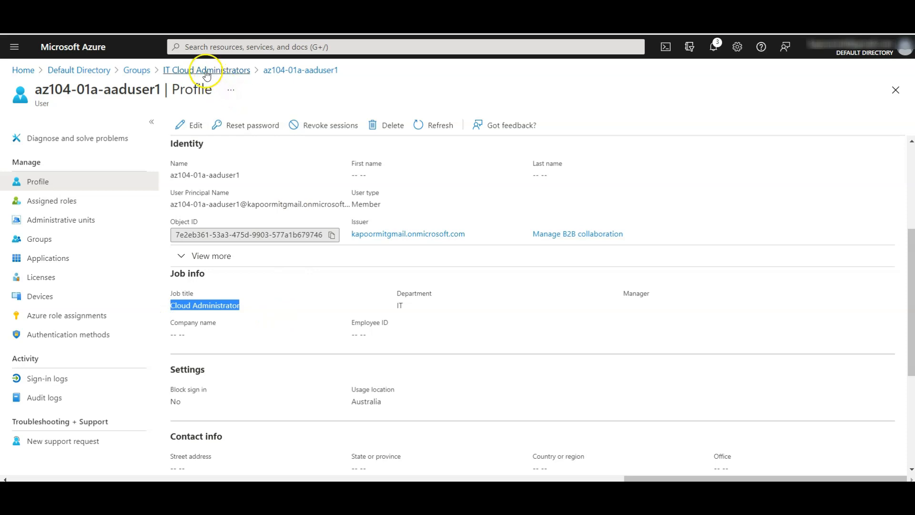
{"action": "left_click", "coordinate": [206, 72]}
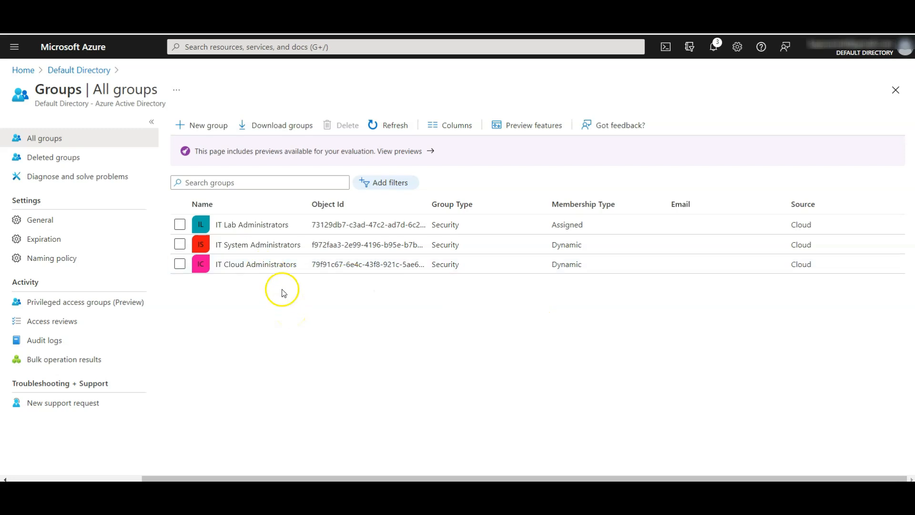
Step: Check that the IT System Administrators member has the job title System Administrator
{"action": "left_click", "coordinate": [263, 244]}
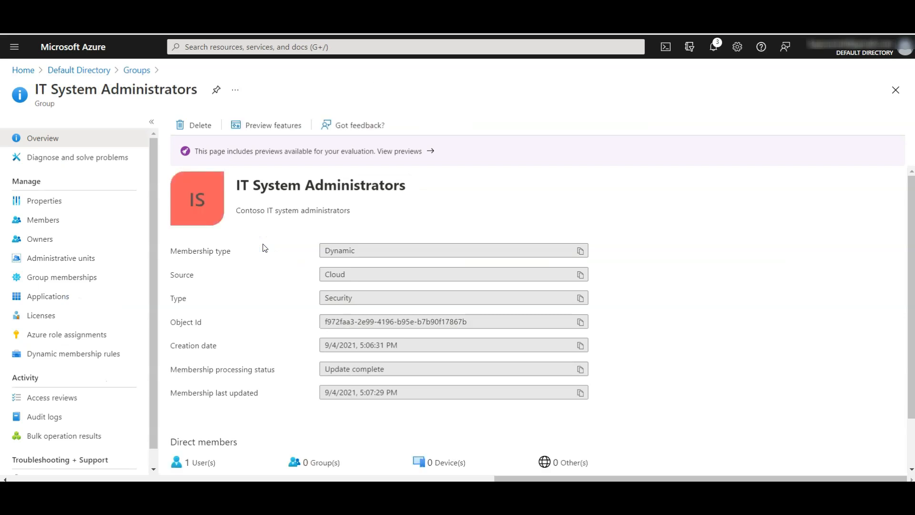
{"action": "left_click", "coordinate": [60, 225]}
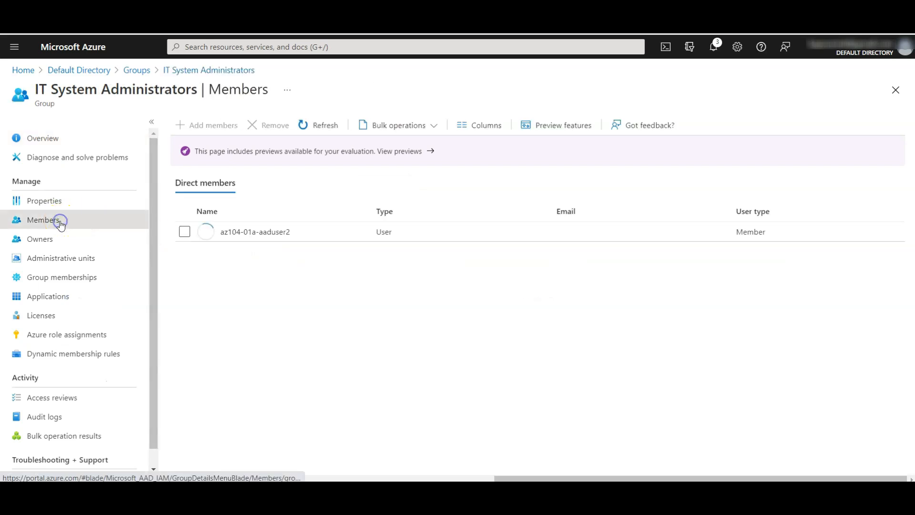
{"action": "left_click", "coordinate": [272, 237]}
{"action": "left_click_drag", "start_coordinate": [249, 422], "coordinate": [168, 427]}
{"action": "key", "text": "alt+Left"}
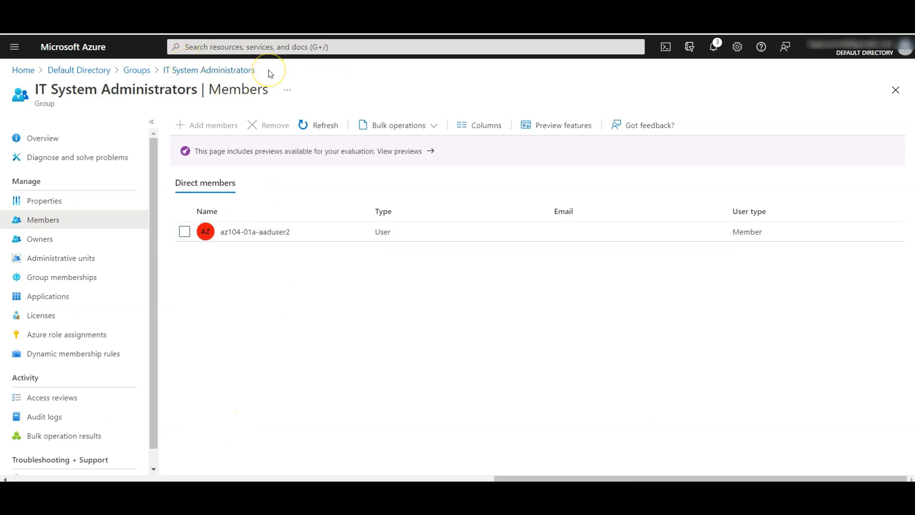
Step: Review az104-01a-aaduser2's job info, then return to All groups and the Default Directory overview
{"action": "left_click", "coordinate": [252, 233]}
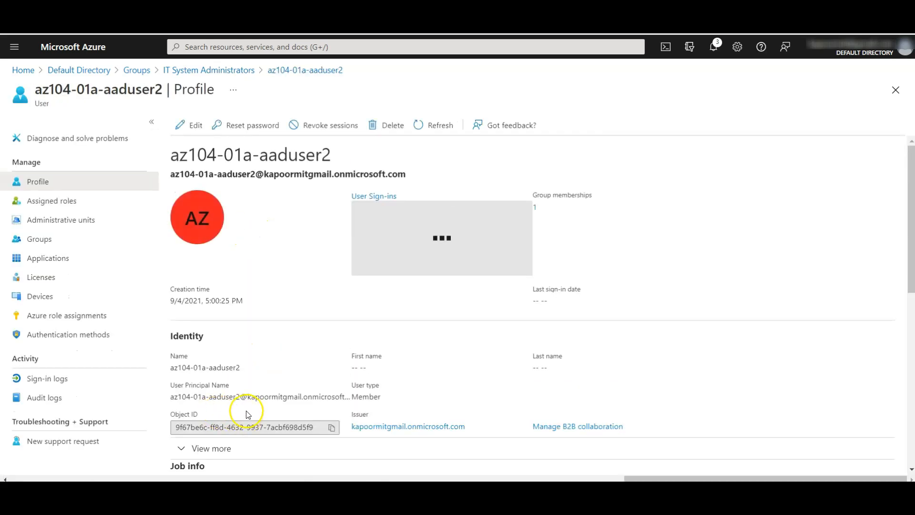
{"action": "scroll", "coordinate": [247, 413], "scroll_direction": "down", "scroll_amount": 2}
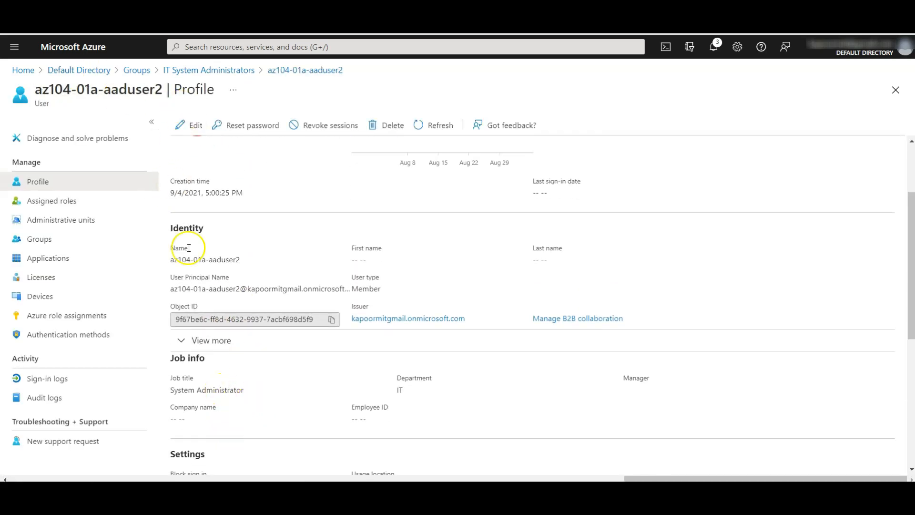
{"action": "left_click", "coordinate": [136, 72]}
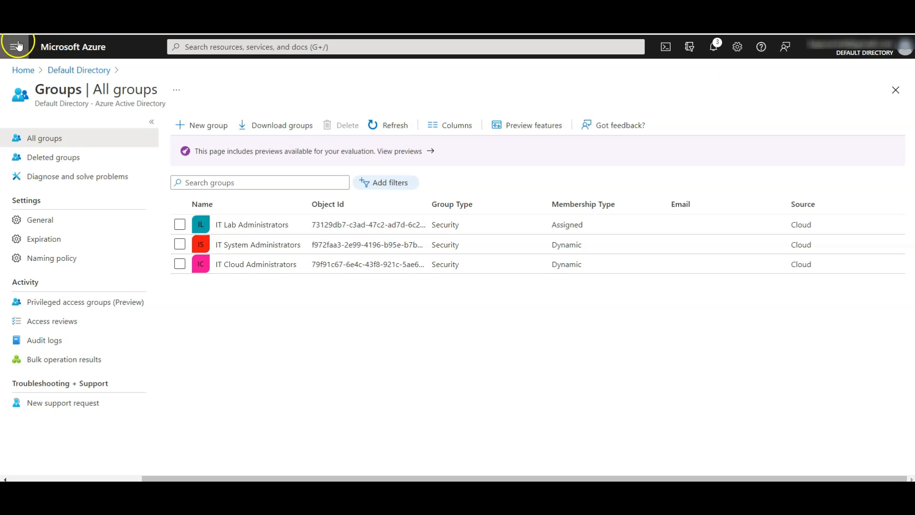
{"action": "left_click", "coordinate": [71, 71]}
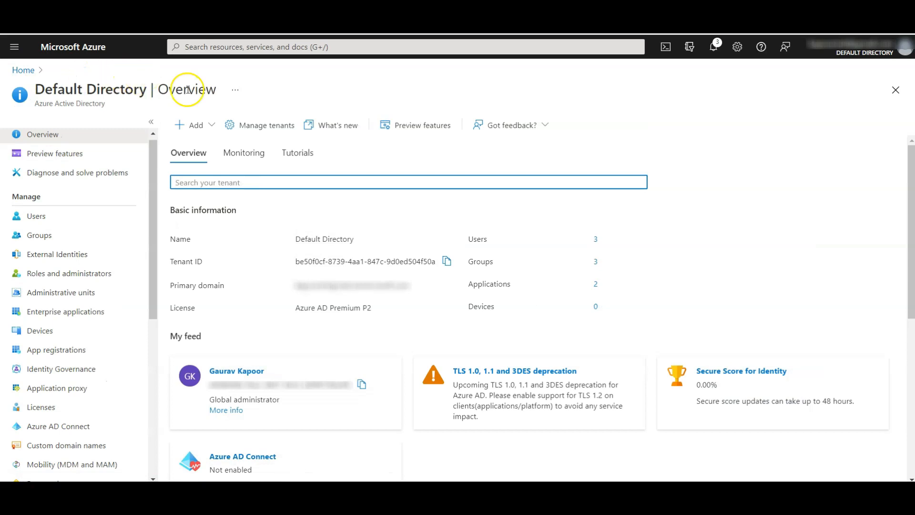
Step: Begin a new tenant named Contoso Lab with domain contoso43782 and country Australia
{"action": "left_click", "coordinate": [262, 125]}
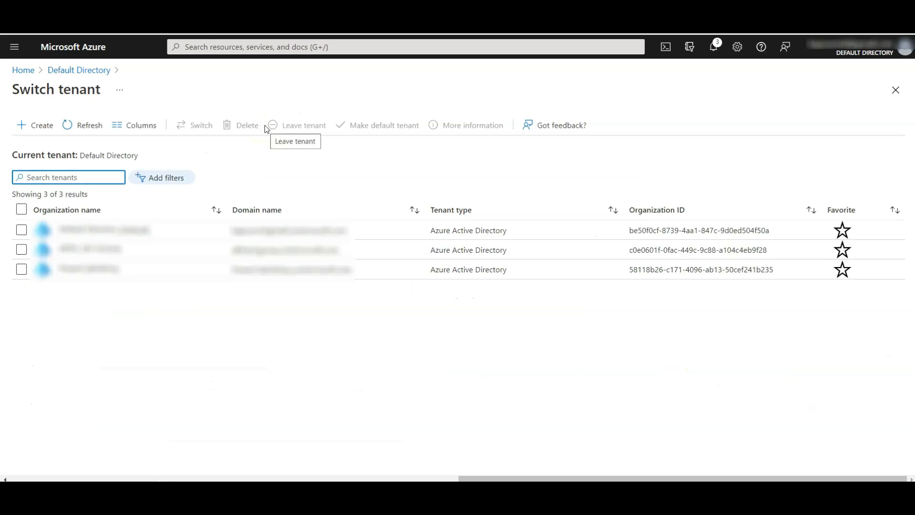
{"action": "left_click", "coordinate": [31, 126]}
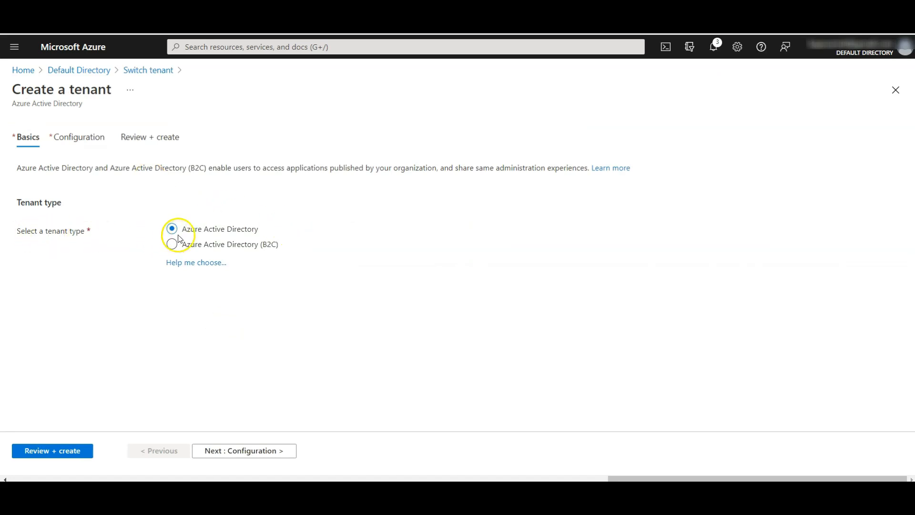
{"action": "left_click", "coordinate": [252, 455]}
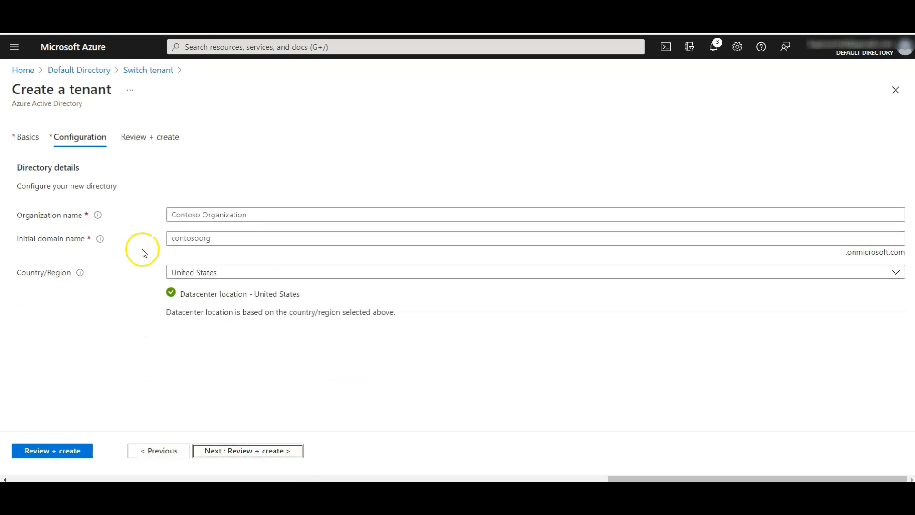
{"action": "left_click", "coordinate": [192, 218]}
{"action": "type", "text": "Contoso Lab"}
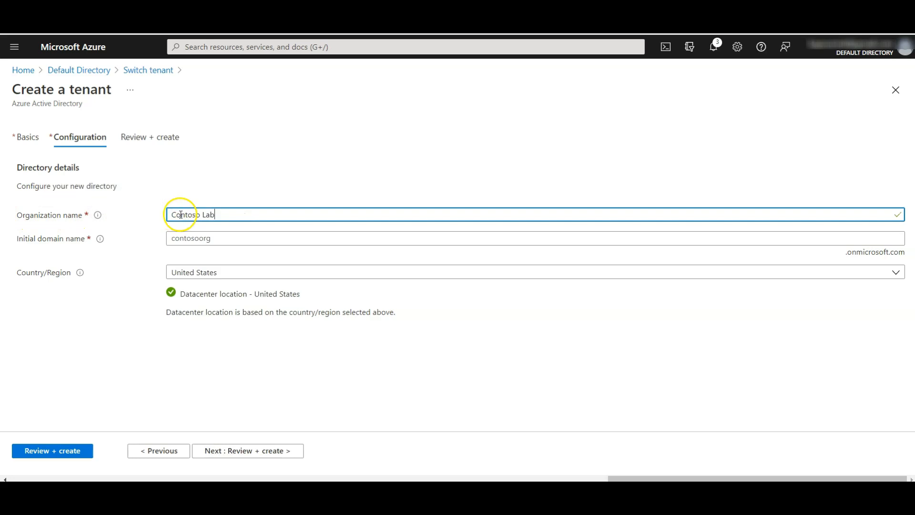
{"action": "left_click", "coordinate": [199, 243]}
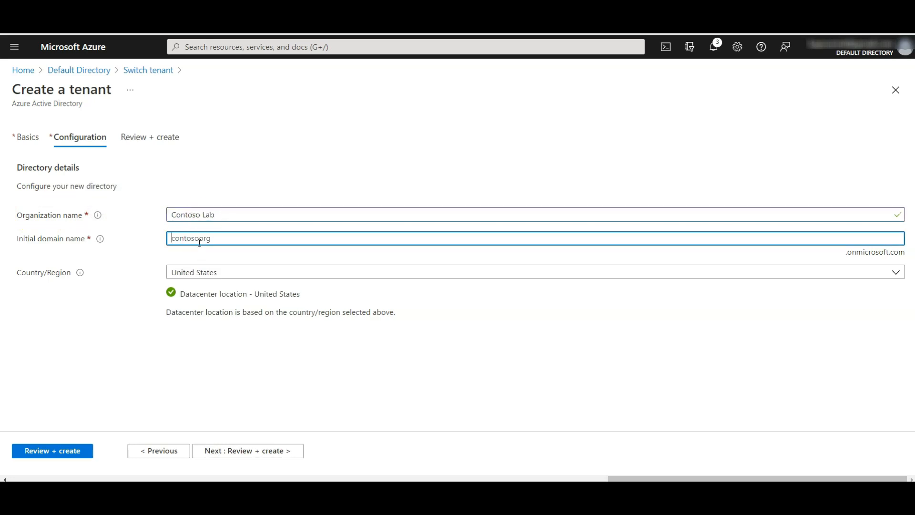
{"action": "type", "text": "contoso43782"}
{"action": "left_click", "coordinate": [409, 358]}
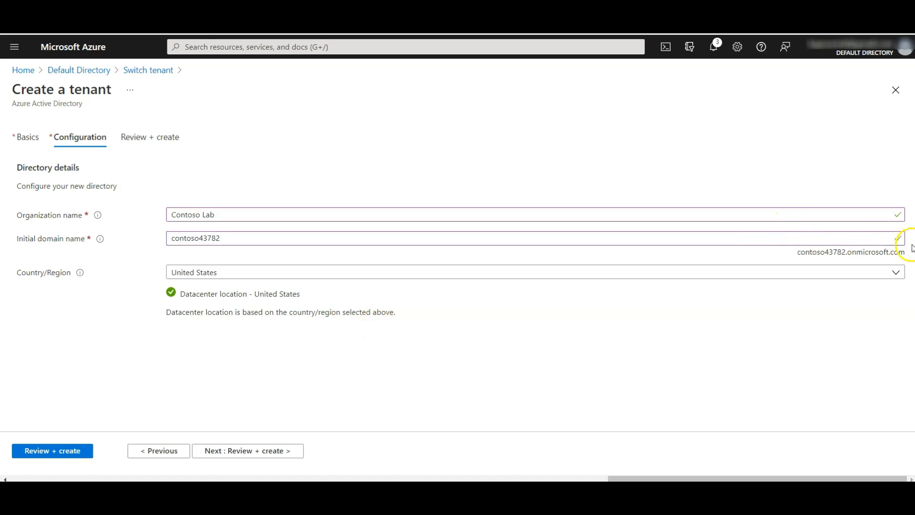
{"action": "left_click", "coordinate": [266, 275]}
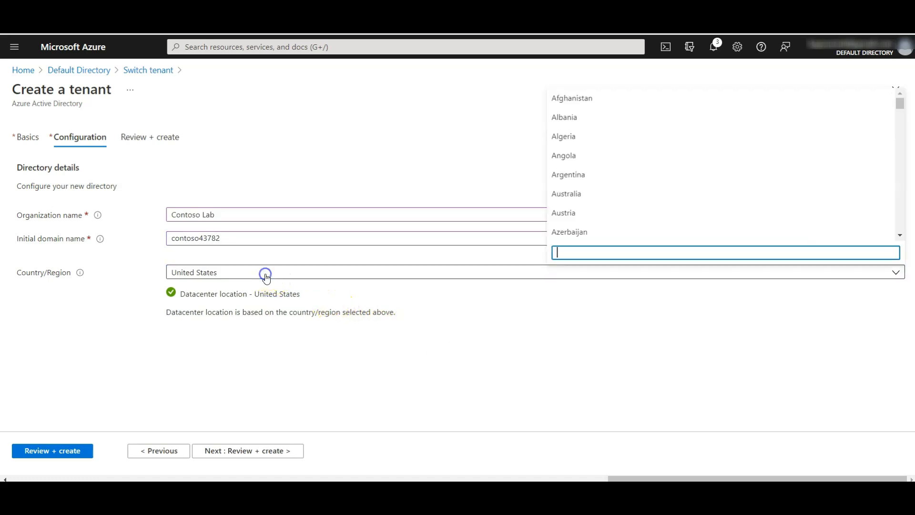
{"action": "type", "text": "aus"}
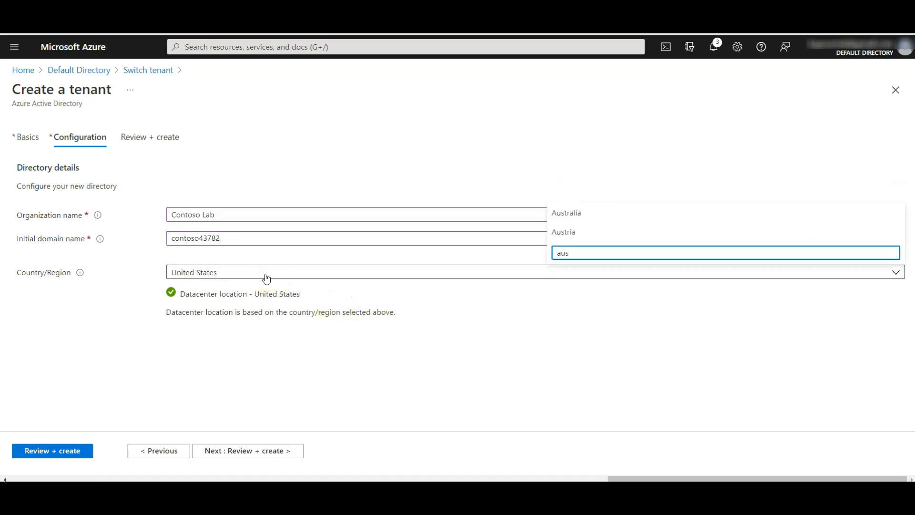
{"action": "left_click", "coordinate": [568, 213]}
{"action": "left_click", "coordinate": [119, 358]}
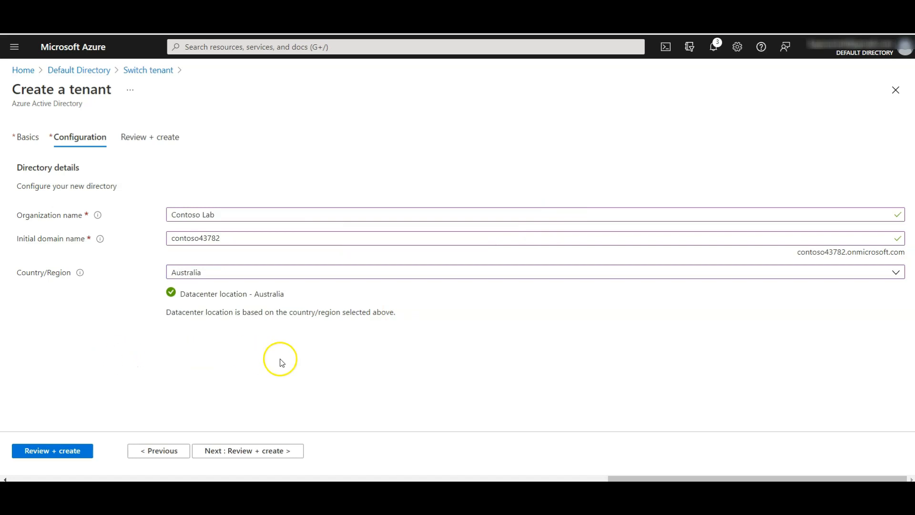
Step: Review and create the Contoso Lab tenant, entering the verification letters to submit
{"action": "left_click", "coordinate": [48, 453]}
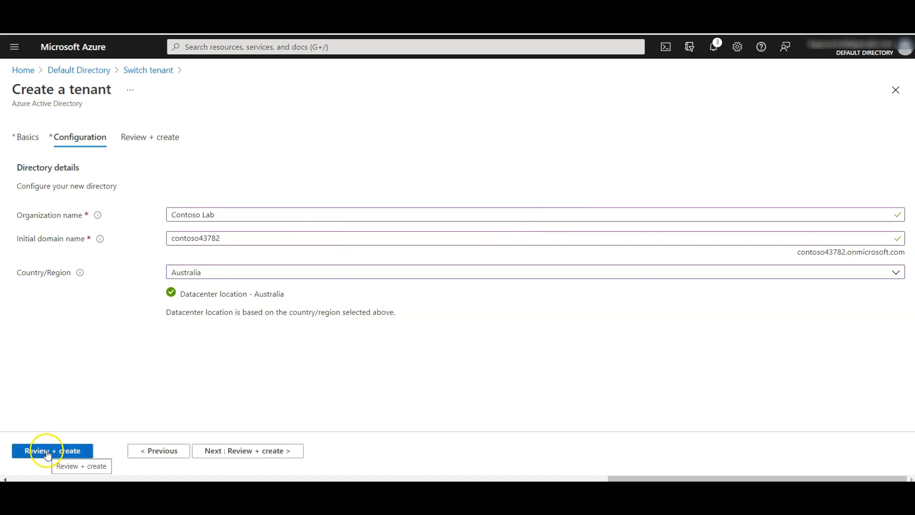
{"action": "left_click", "coordinate": [43, 452]}
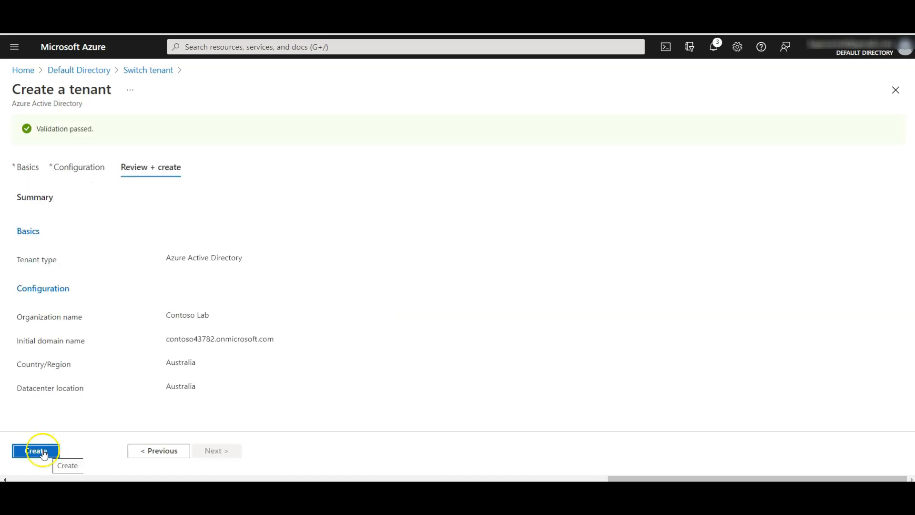
{"action": "left_click", "coordinate": [379, 316]}
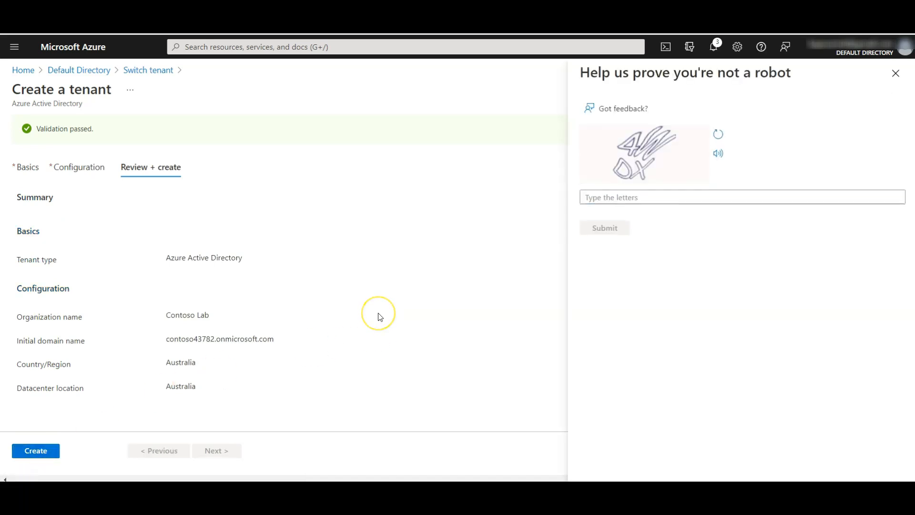
{"action": "left_click", "coordinate": [603, 196]}
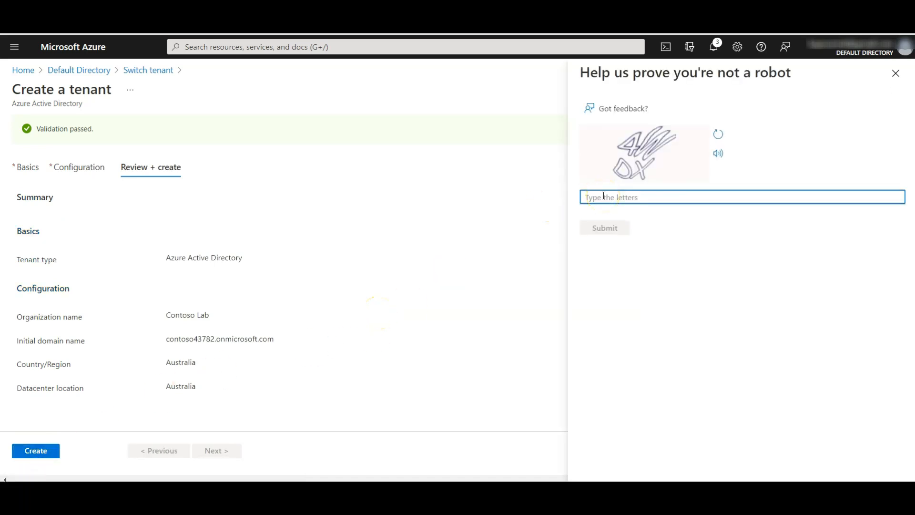
{"action": "type", "text": "4WDX"}
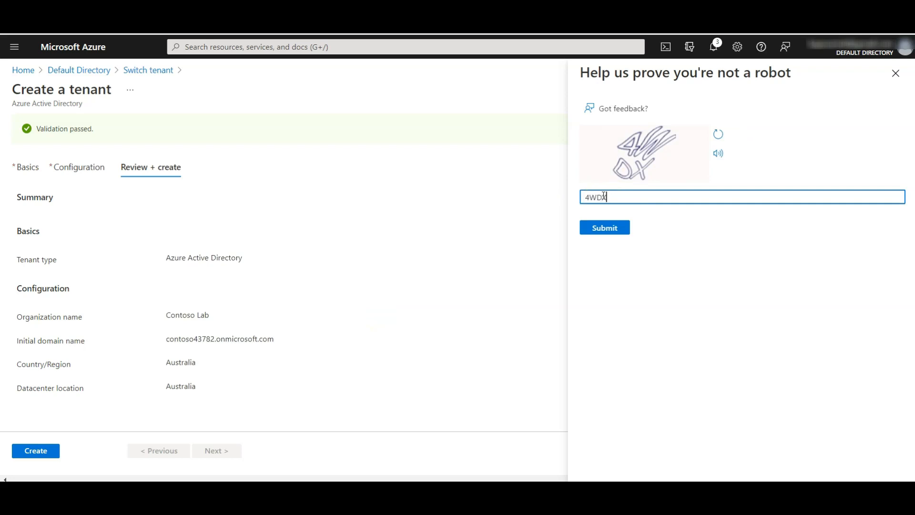
{"action": "left_click", "coordinate": [594, 227]}
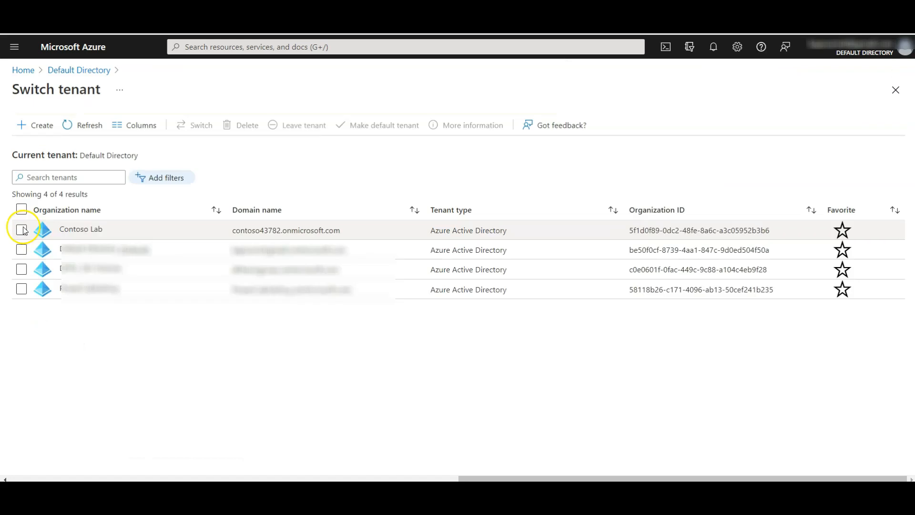
Step: Switch into the Contoso Lab tenant and open its All users list
{"action": "left_click", "coordinate": [21, 230]}
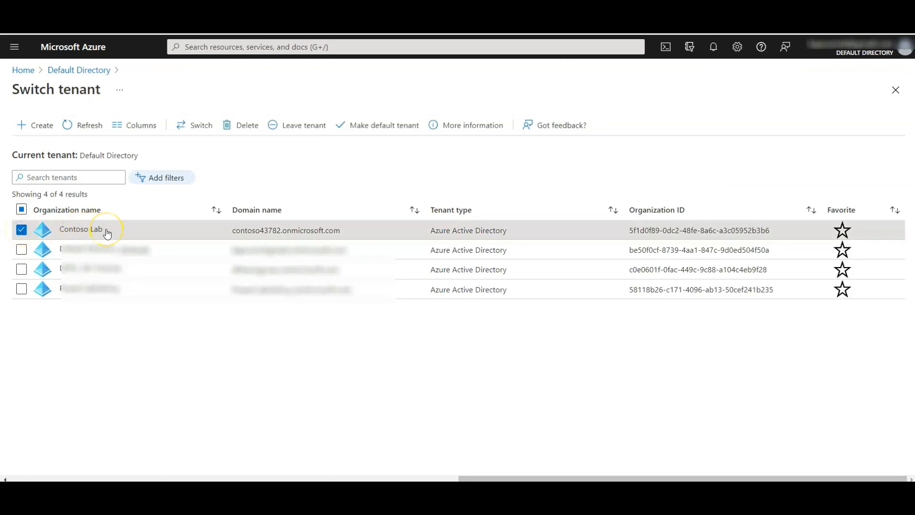
{"action": "left_click", "coordinate": [193, 131]}
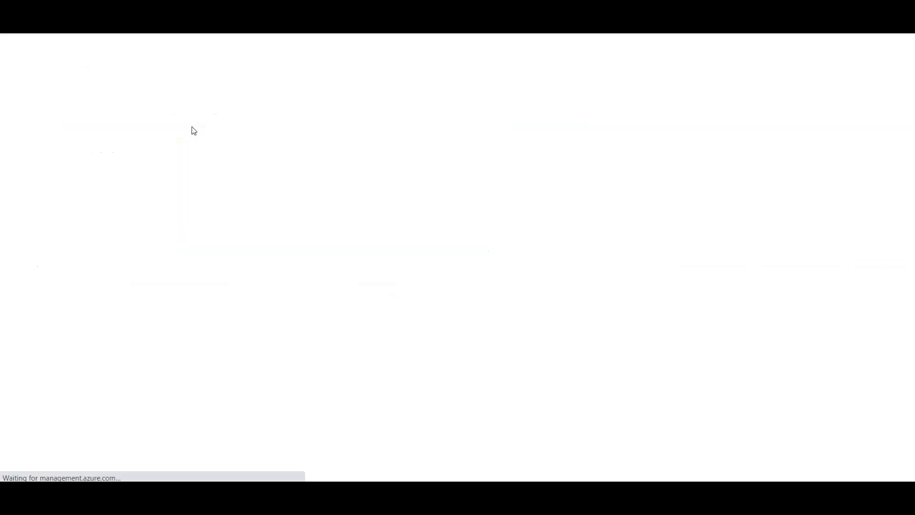
{"action": "left_click_drag", "start_coordinate": [115, 89], "coordinate": [32, 89]}
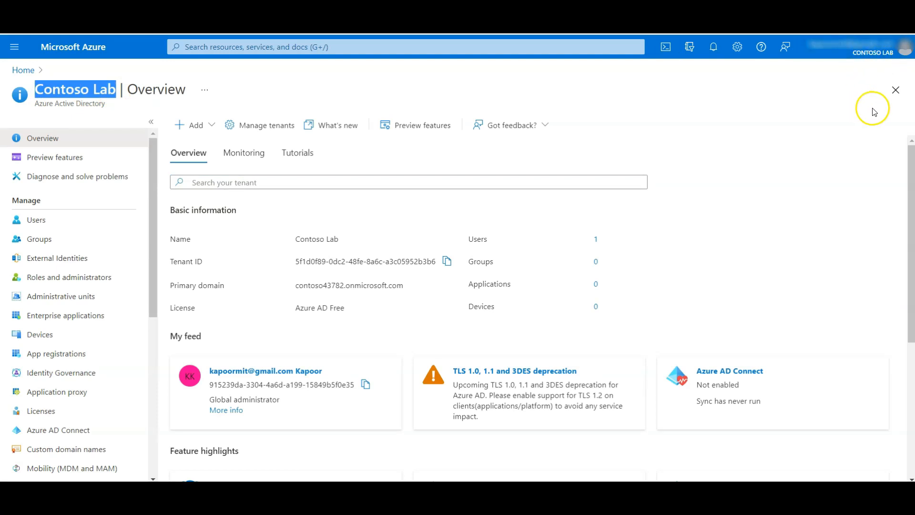
{"action": "left_click", "coordinate": [58, 226]}
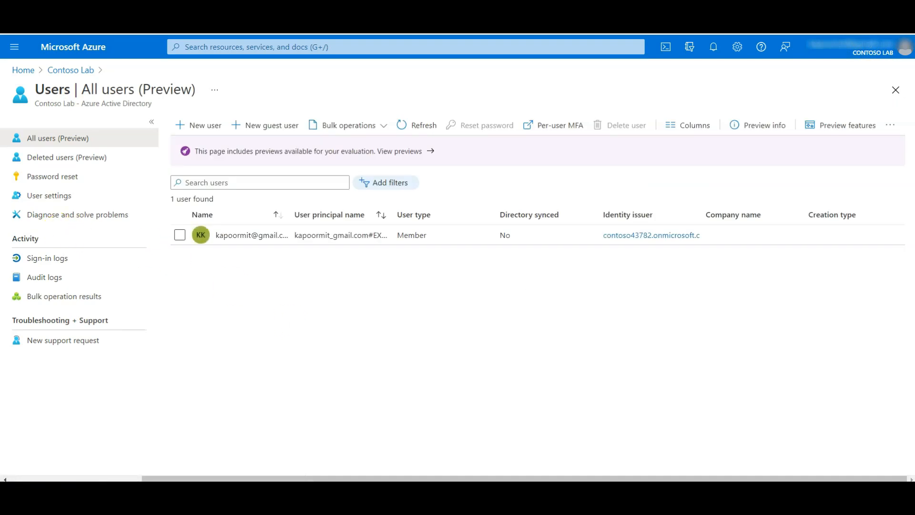
Step: Start a new user az104-01b-aaduser1 with matching display name and a manually set password
{"action": "left_click", "coordinate": [213, 126]}
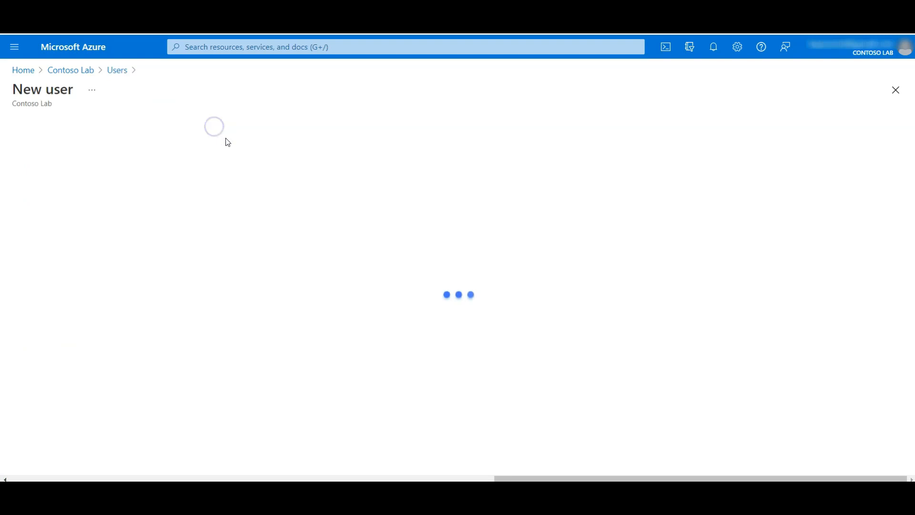
{"action": "left_click", "coordinate": [181, 208]}
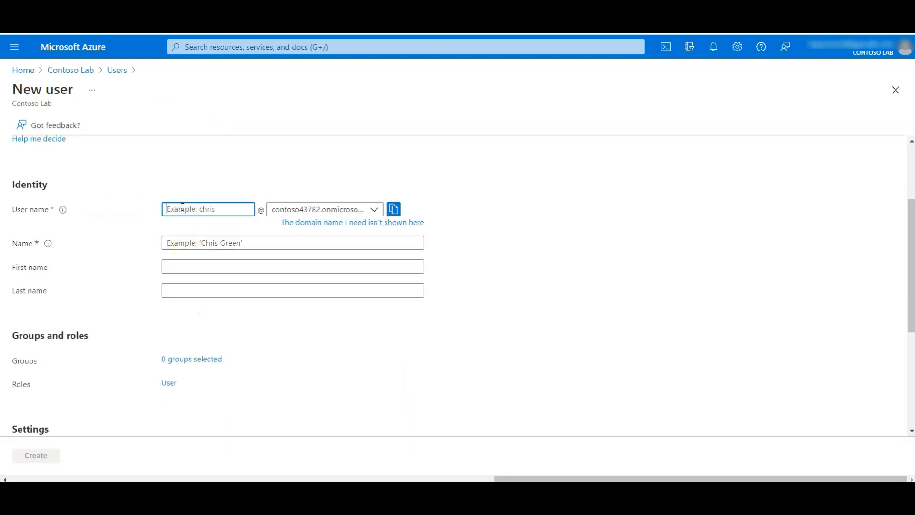
{"action": "type", "text": "az104-01b-aaduser1"}
{"action": "left_click", "coordinate": [213, 209]}
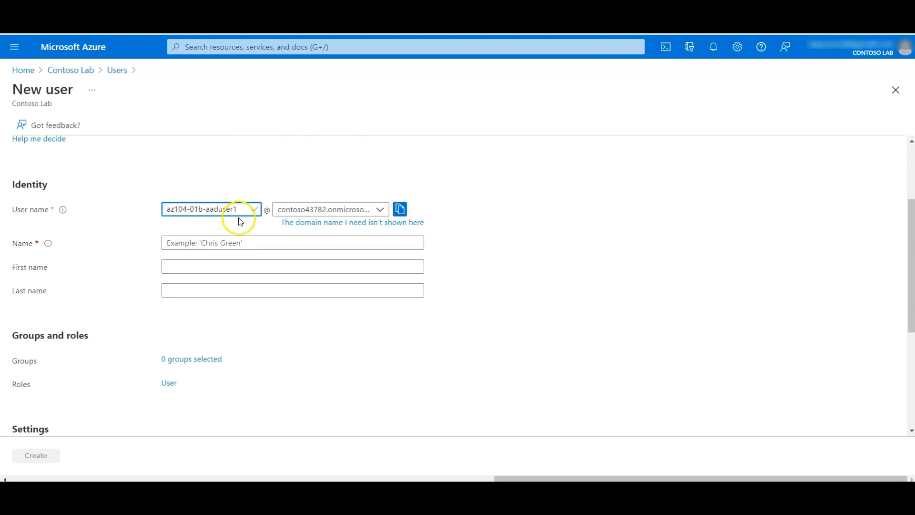
{"action": "left_click", "coordinate": [220, 240]}
{"action": "key", "text": "ctrl+v"}
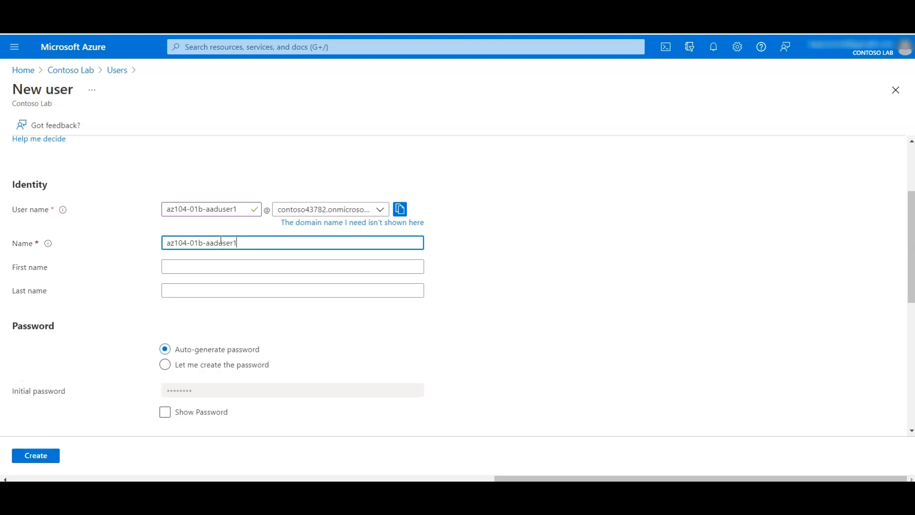
{"action": "scroll", "coordinate": [221, 241], "scroll_direction": "down", "scroll_amount": 3}
{"action": "left_click", "coordinate": [197, 204]}
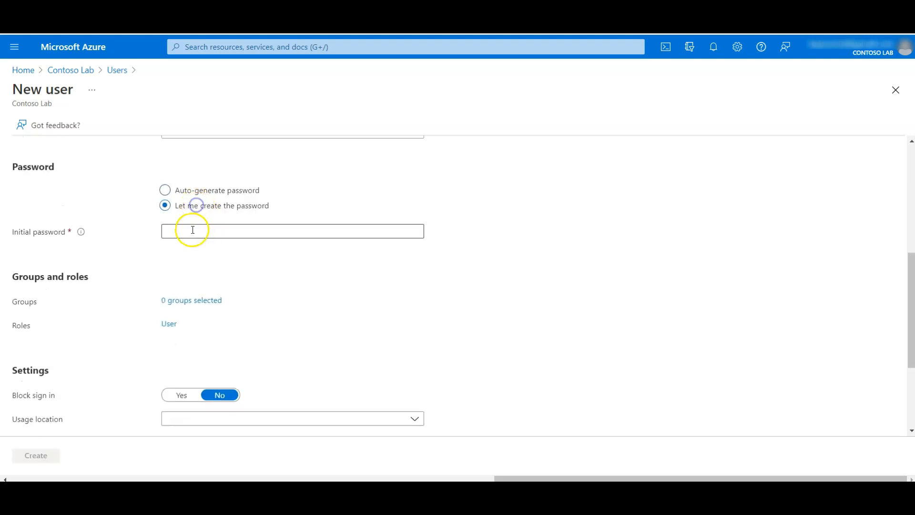
{"action": "left_click", "coordinate": [203, 234]}
{"action": "key", "text": "ctrl+v"}
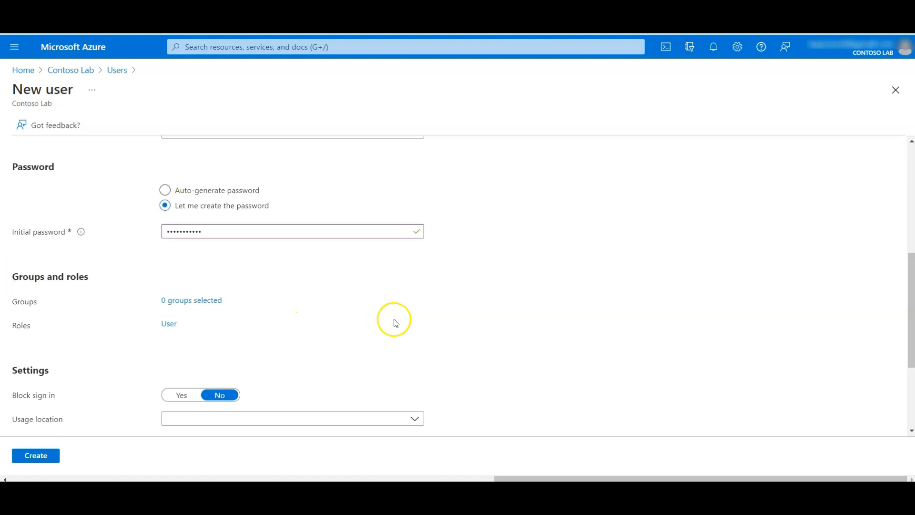
Step: Give the user job title System Administrator and department IT, then create it
{"action": "scroll", "coordinate": [394, 321], "scroll_direction": "down", "scroll_amount": 3}
{"action": "left_click", "coordinate": [181, 337]}
{"action": "type", "text": "System Administrator"}
{"action": "left_click", "coordinate": [182, 358]}
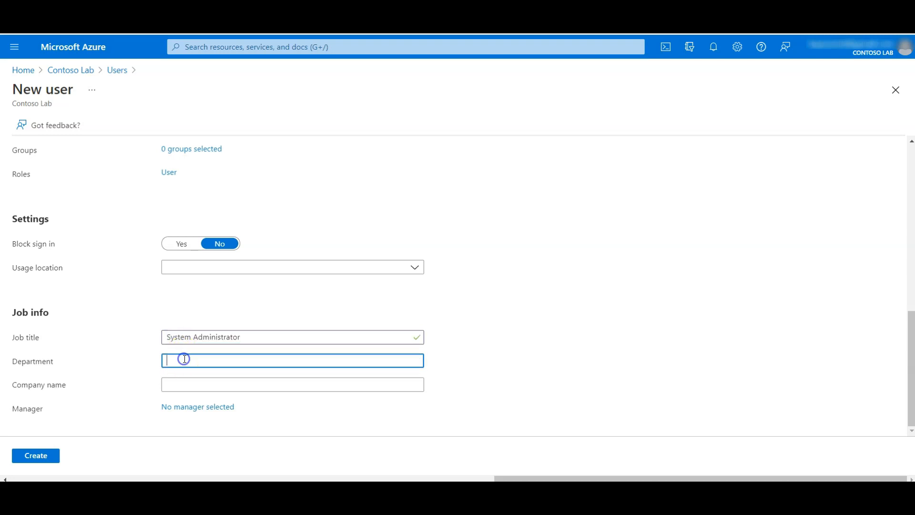
{"action": "type", "text": "IT"}
{"action": "left_click", "coordinate": [36, 455]}
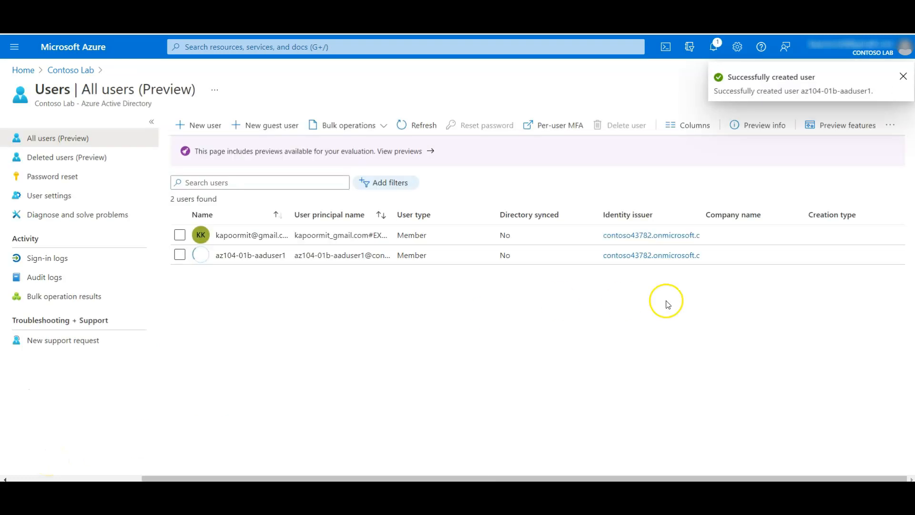
{"action": "left_click", "coordinate": [254, 256]}
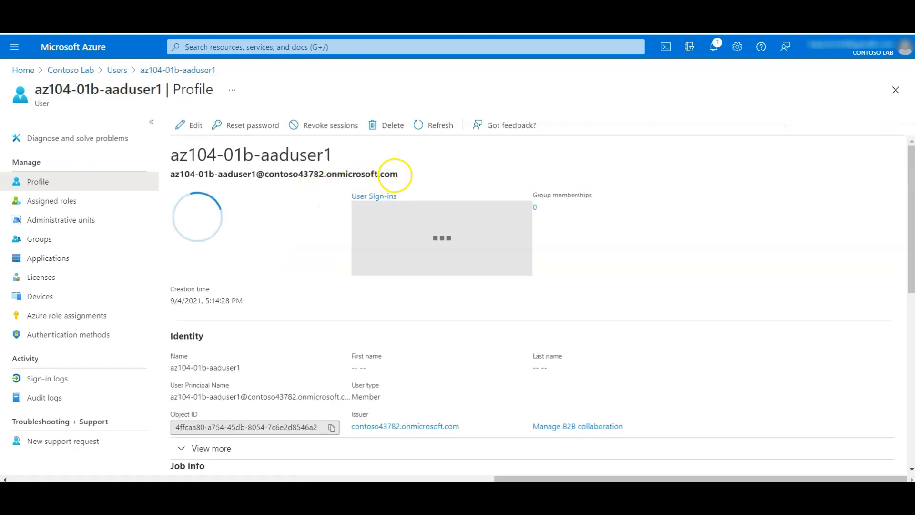
Step: Copy the new user's principal name from its profile
{"action": "left_click_drag", "start_coordinate": [399, 177], "coordinate": [164, 174]}
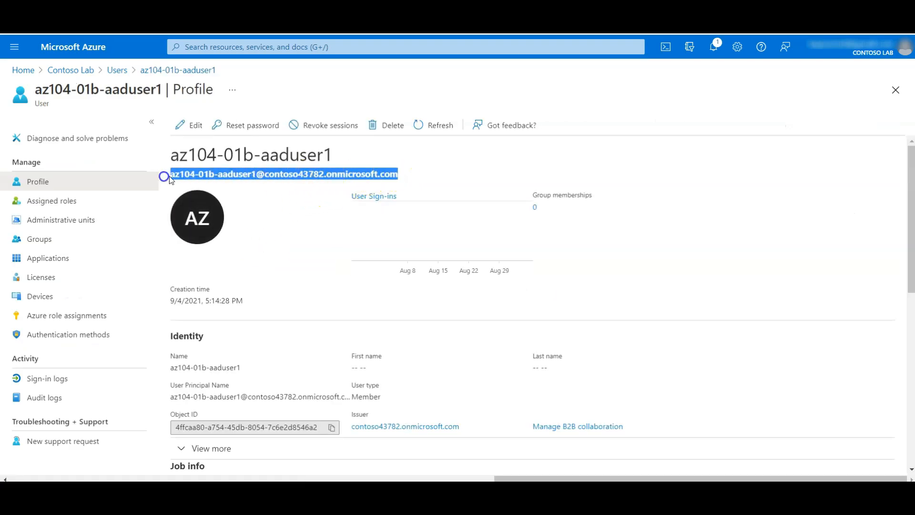
{"action": "right_click", "coordinate": [273, 180]}
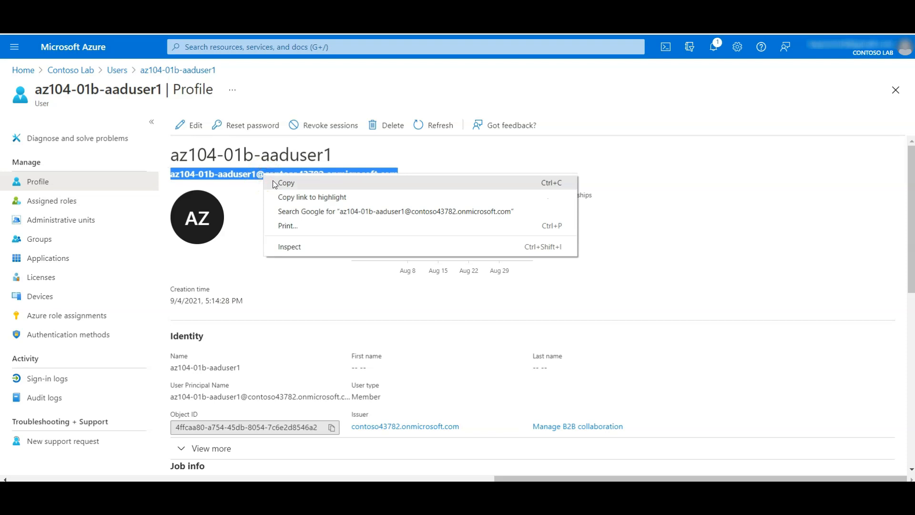
{"action": "left_click", "coordinate": [335, 178]}
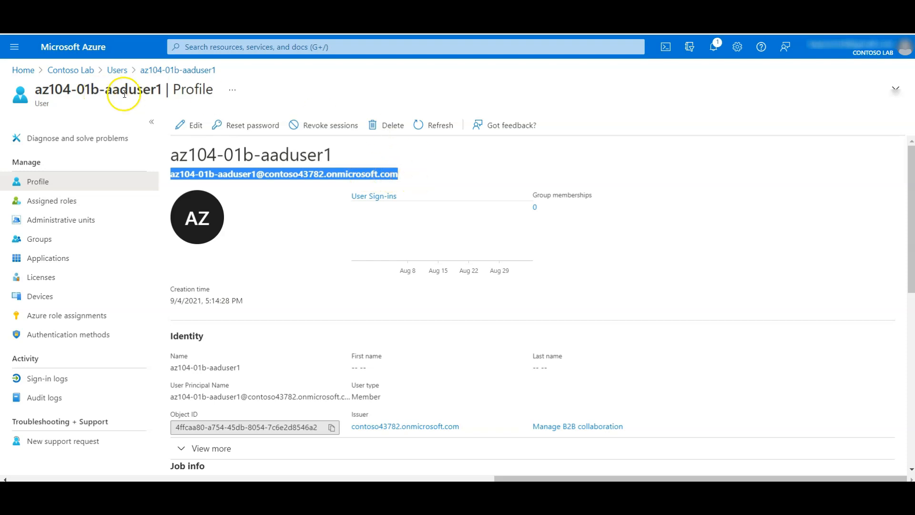
Step: Switch the portal directory back to Default Directory
{"action": "left_click", "coordinate": [862, 56]}
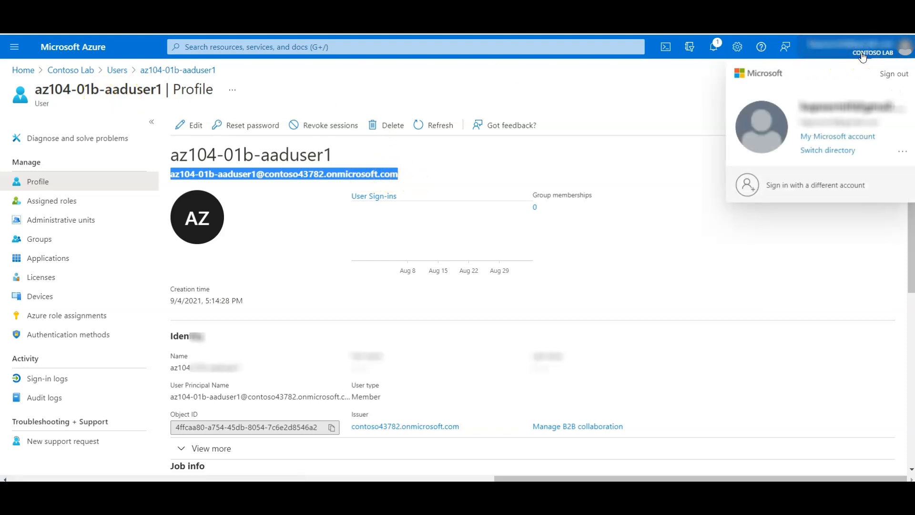
{"action": "left_click", "coordinate": [845, 152]}
{"action": "left_click", "coordinate": [340, 280]}
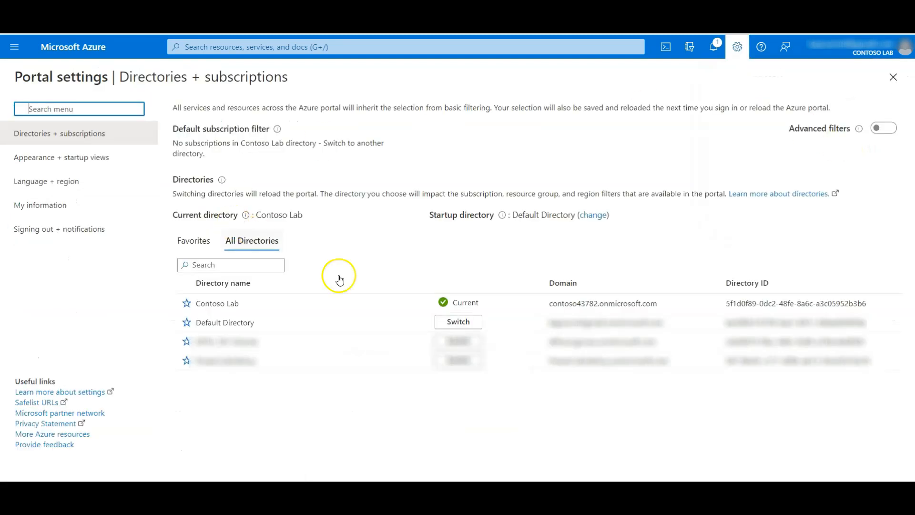
{"action": "left_click", "coordinate": [456, 322]}
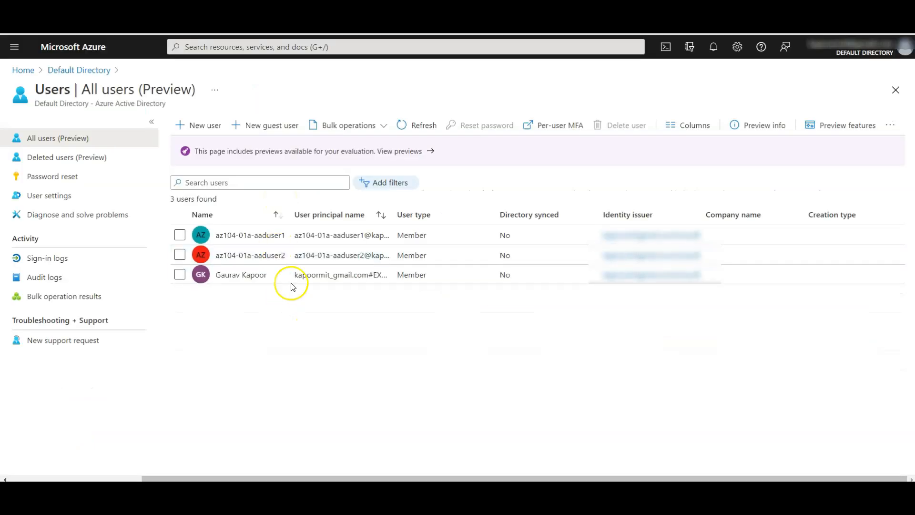
Step: Start a guest invitation with the copied principal name as email and az104-01b-aaduser1 as name
{"action": "left_click", "coordinate": [271, 131]}
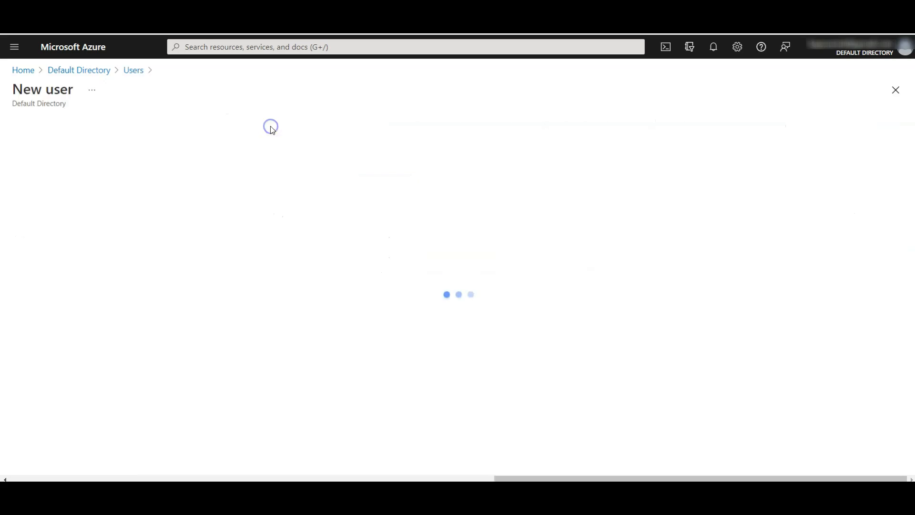
{"action": "scroll", "coordinate": [265, 302], "scroll_direction": "down", "scroll_amount": 2}
{"action": "scroll", "coordinate": [265, 276], "scroll_direction": "up", "scroll_amount": 2}
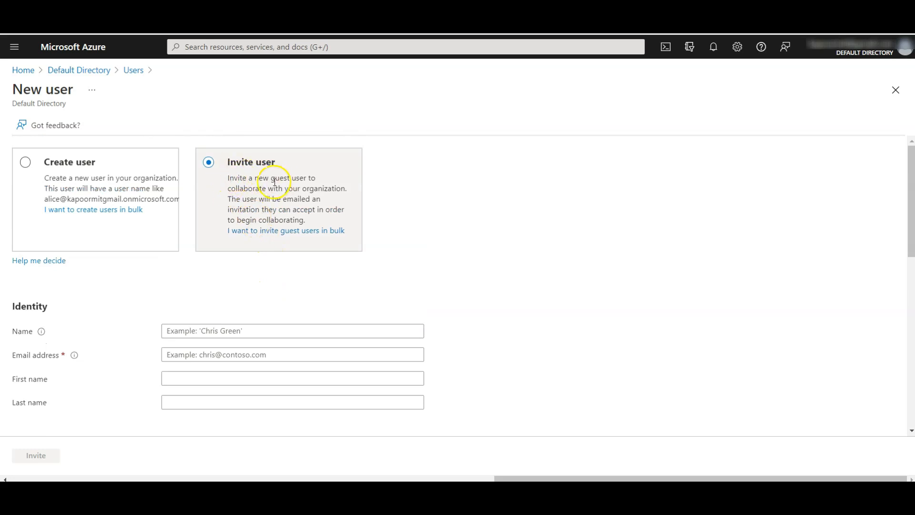
{"action": "scroll", "coordinate": [424, 252], "scroll_direction": "down", "scroll_amount": 3}
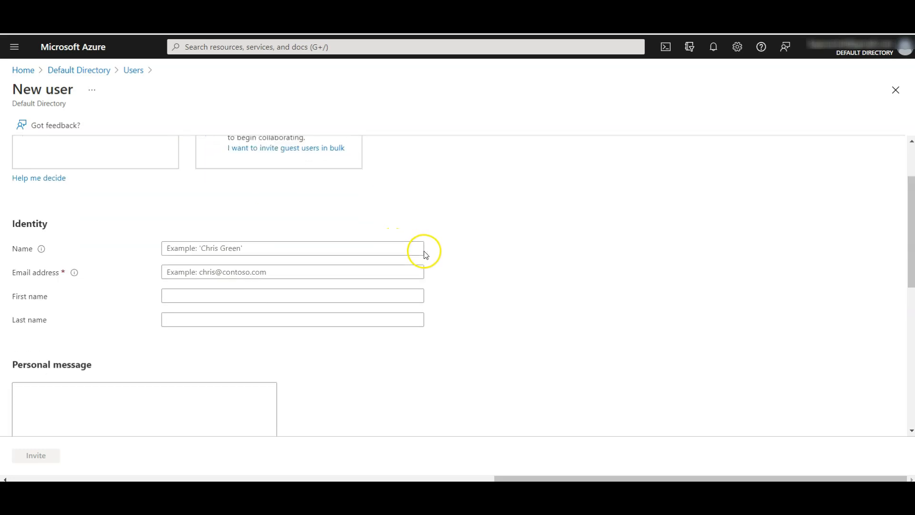
{"action": "left_click", "coordinate": [192, 233]}
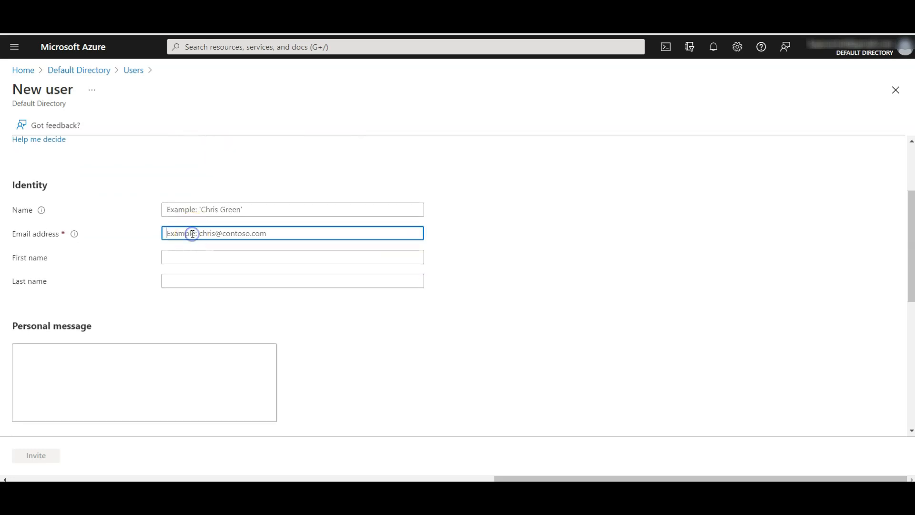
{"action": "key", "text": "ctrl+a"}
{"action": "key", "text": "ctrl+c"}
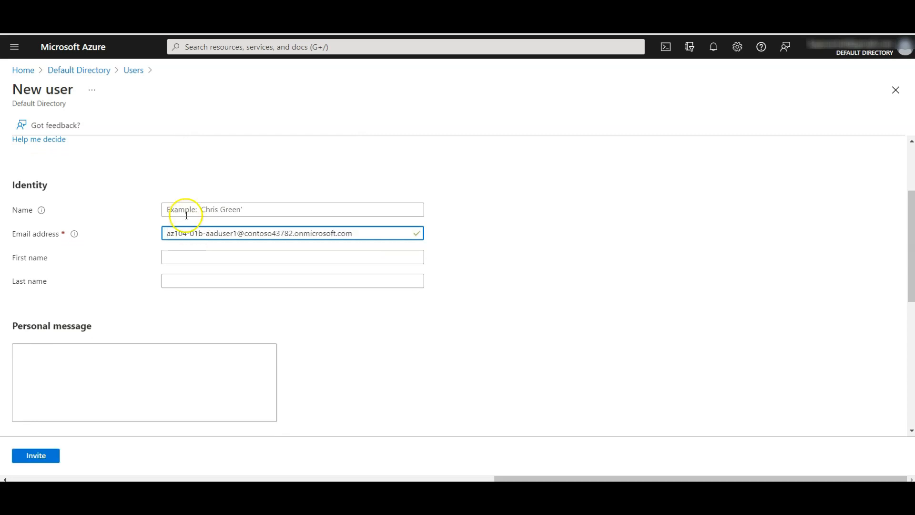
{"action": "left_click", "coordinate": [186, 208]}
{"action": "key", "text": "ctrl+v"}
{"action": "left_click", "coordinate": [239, 210], "text": "shift"}
{"action": "key", "text": "BackSpace"}
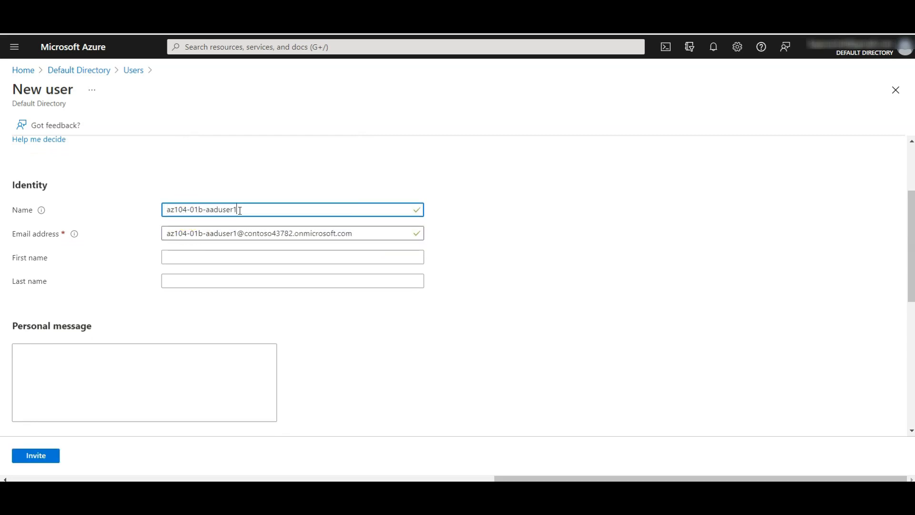
{"action": "left_click", "coordinate": [490, 308]}
Step: Set usage location Australia, job title Lab Administrator, department IT, and send the invitation
{"action": "scroll", "coordinate": [513, 324], "scroll_direction": "down", "scroll_amount": 5}
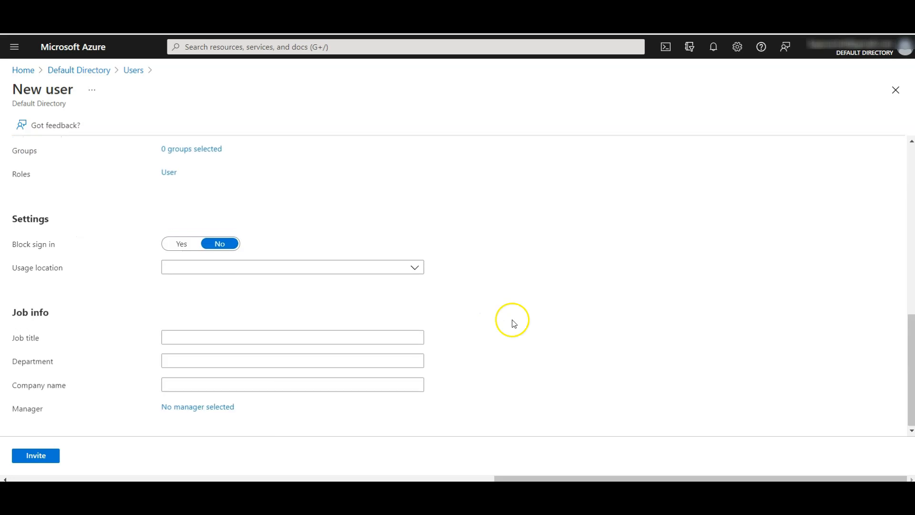
{"action": "left_click", "coordinate": [295, 267]}
{"action": "type", "text": "aus"}
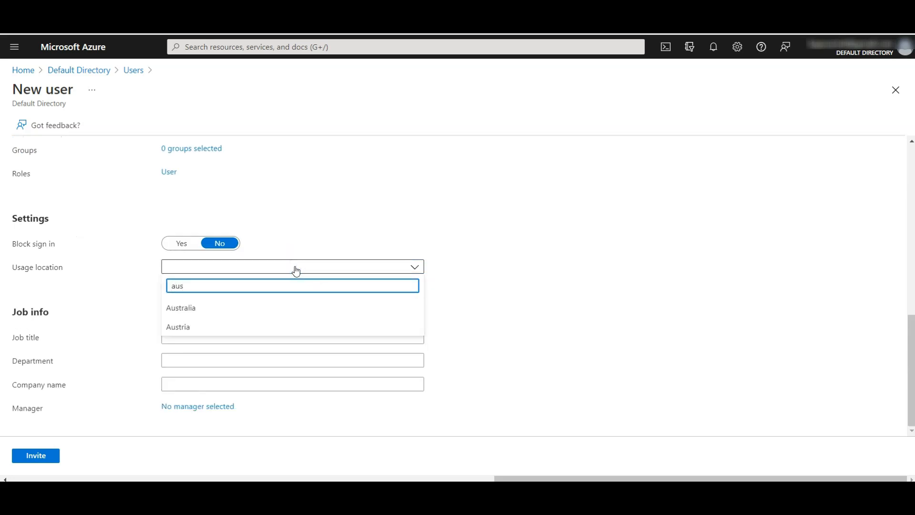
{"action": "left_click", "coordinate": [232, 300]}
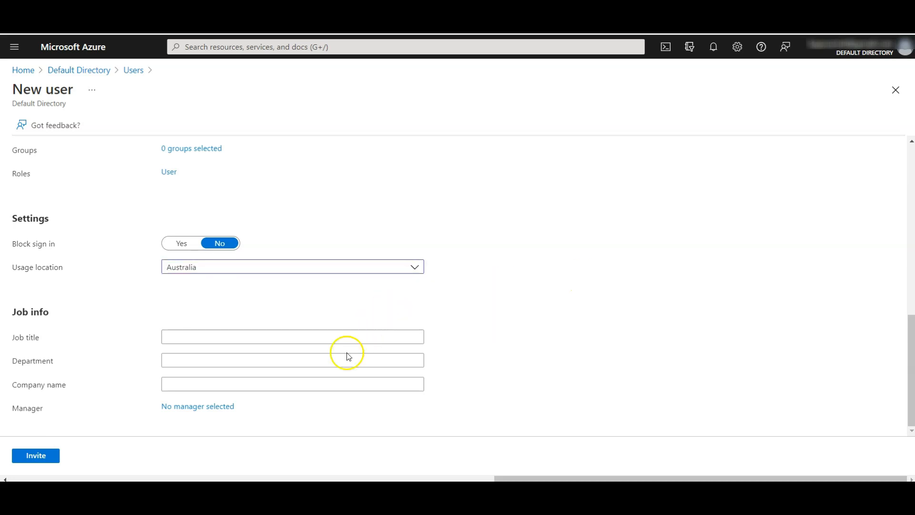
{"action": "left_click", "coordinate": [210, 339]}
{"action": "type", "text": "Lab Administrator"}
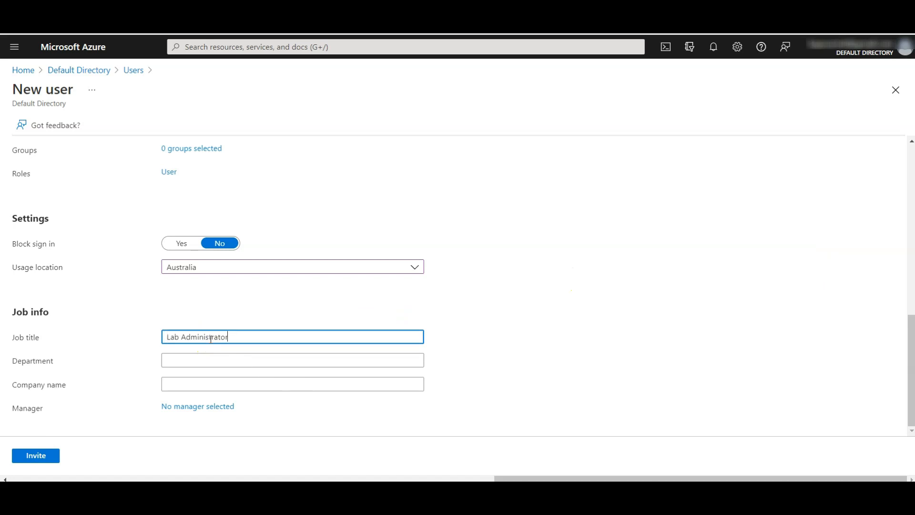
{"action": "left_click", "coordinate": [185, 359]}
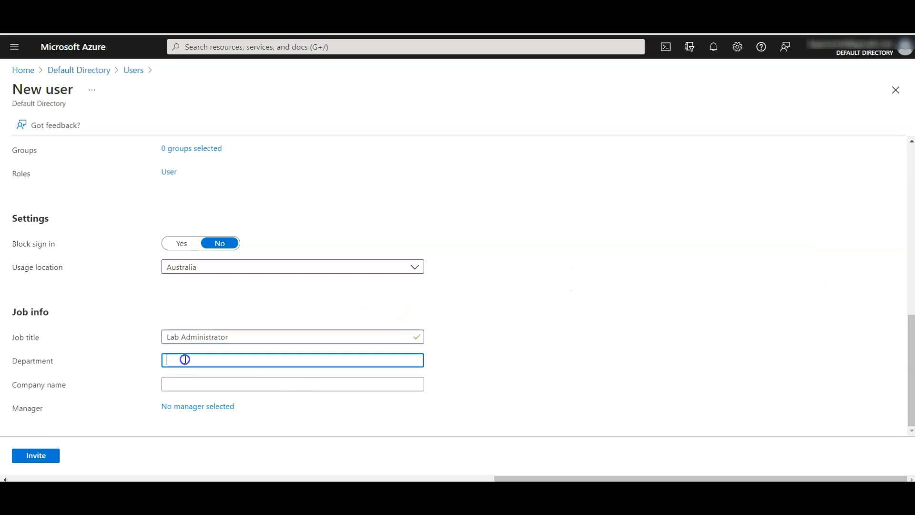
{"action": "type", "text": "IT"}
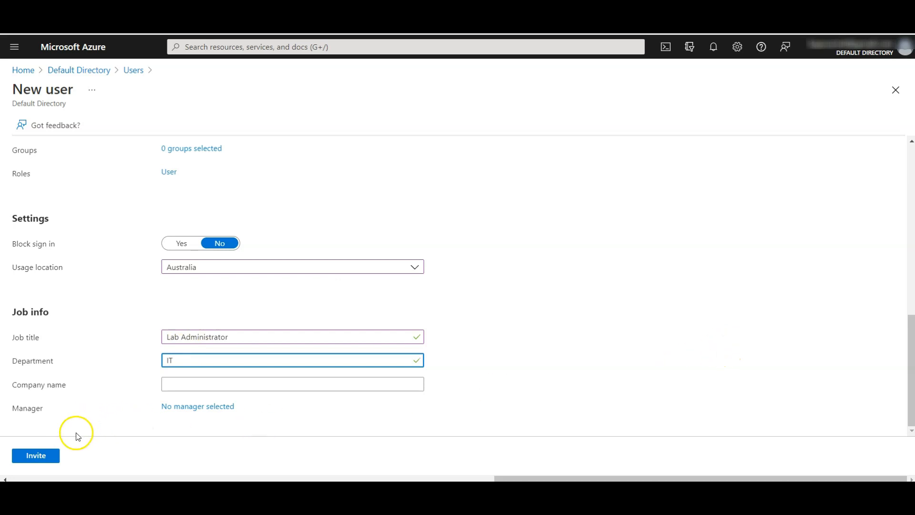
{"action": "left_click", "coordinate": [36, 455]}
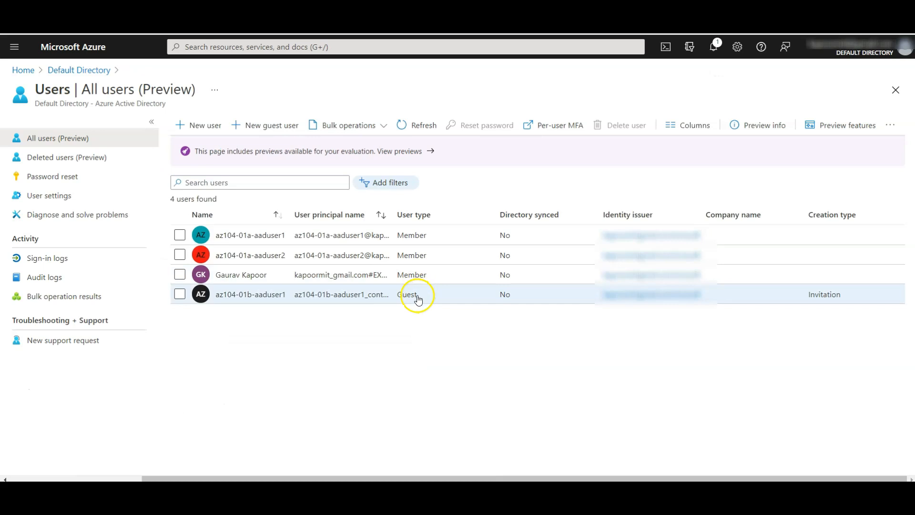
{"action": "left_click", "coordinate": [254, 294]}
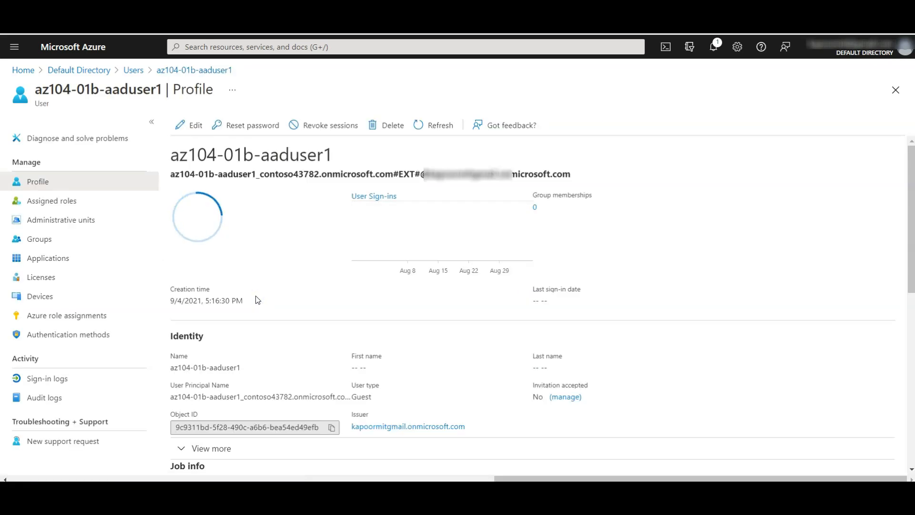
Step: Add the guest's group membership in IT Lab Administrators
{"action": "left_click", "coordinate": [42, 240]}
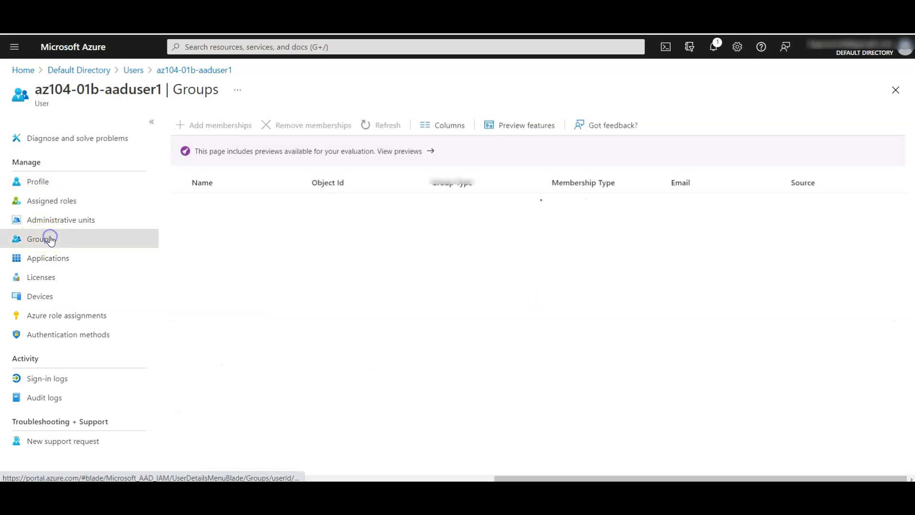
{"action": "left_click", "coordinate": [229, 128]}
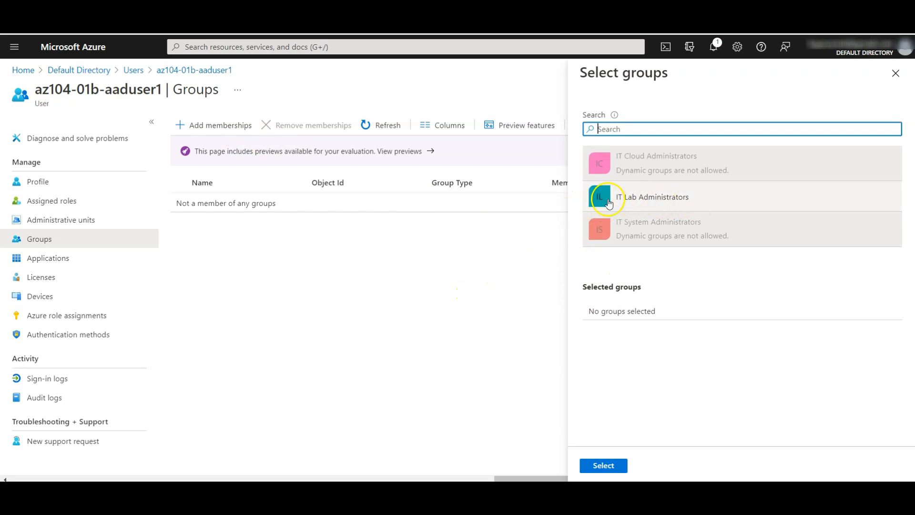
{"action": "left_click", "coordinate": [677, 202]}
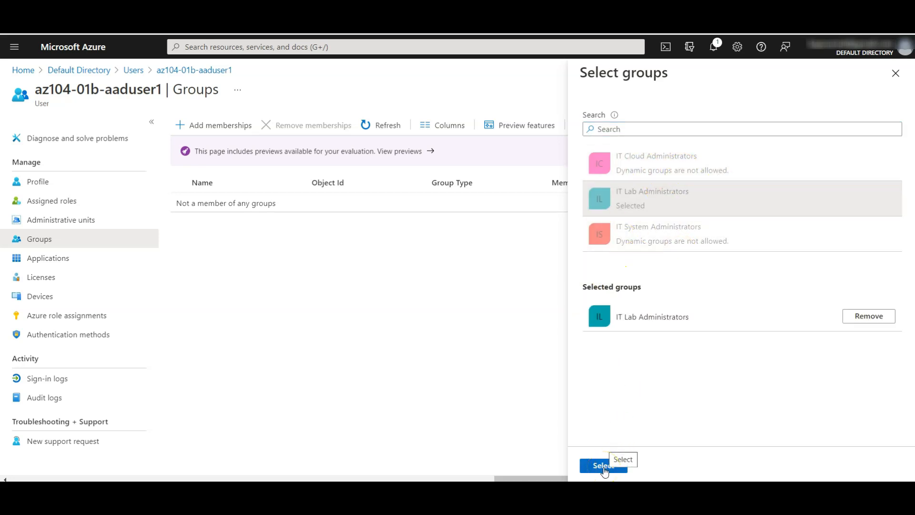
{"action": "left_click", "coordinate": [603, 466]}
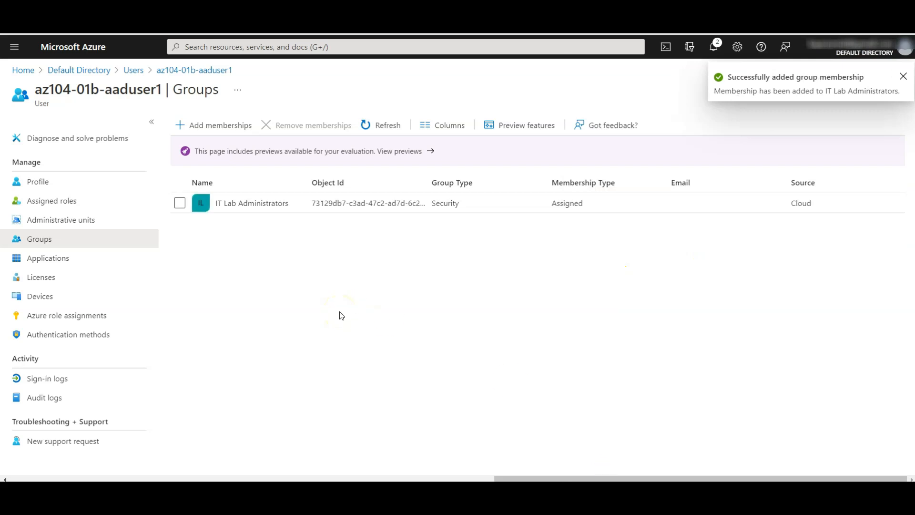